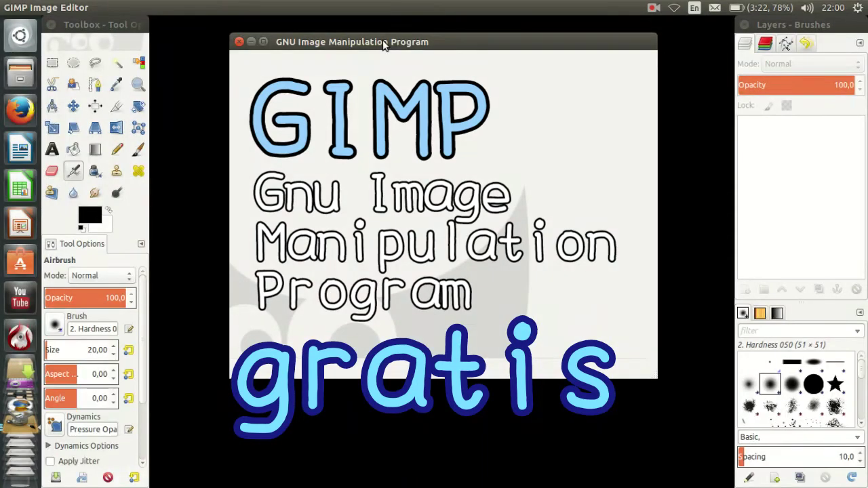
- Place the empty image window beside the toolbox and move the Layers - Brushes dock against its other side
left_click_drag(383, 44, 307, 28)
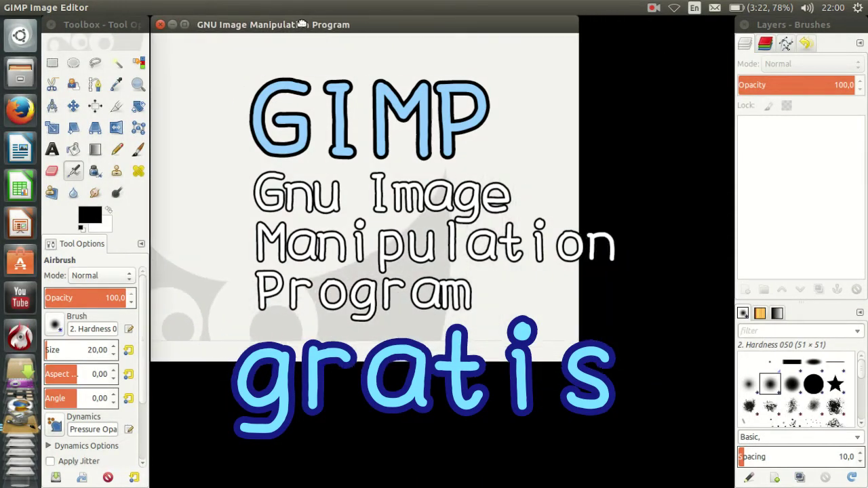
mouse_move(821, 27)
left_mouse_down()
mouse_move(678, 27)
mouse_move(658, 40)
mouse_move(668, 41)
mouse_move(661, 9)
left_mouse_up()
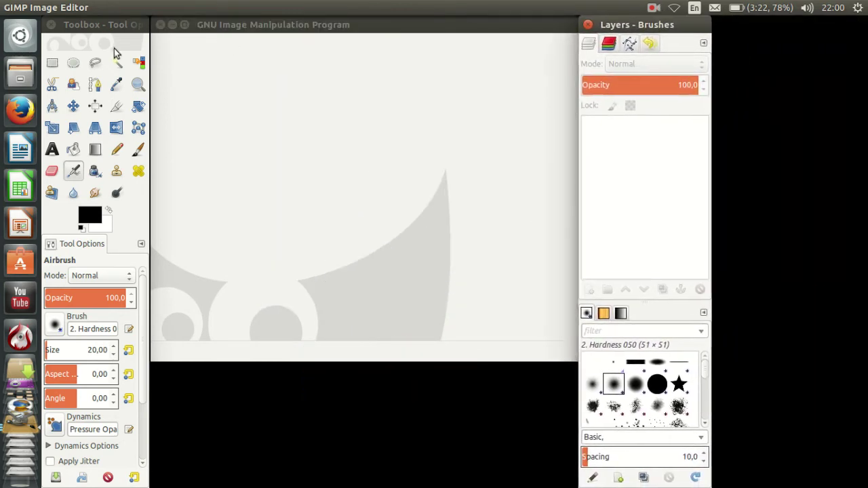
left_click(239, 34)
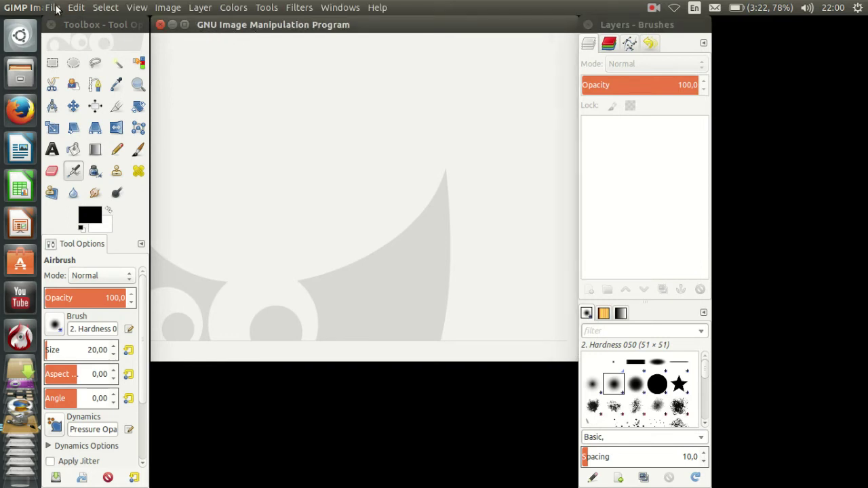
- Start a new image from the 800x600 template and set its height to 480 px
left_click(53, 7)
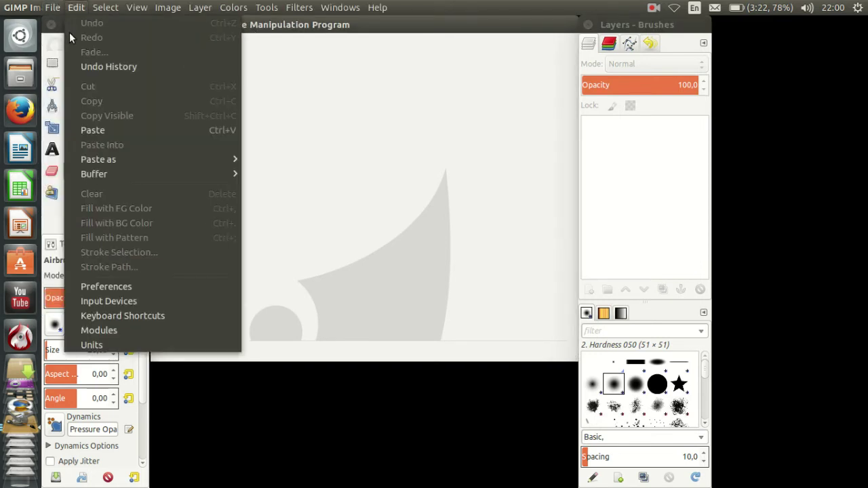
left_click(55, 27)
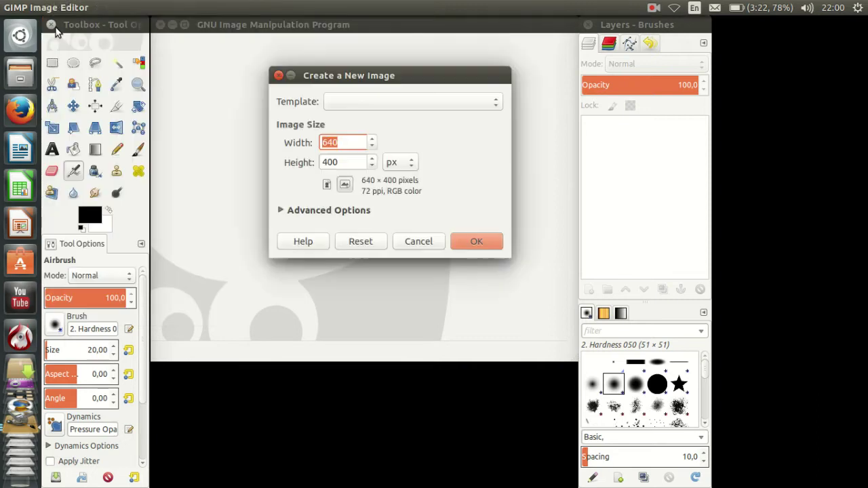
left_click(362, 105)
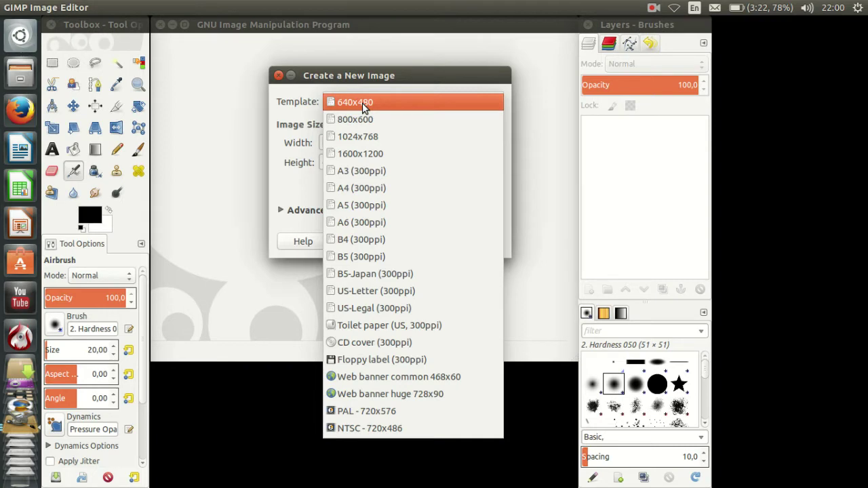
left_click(404, 129)
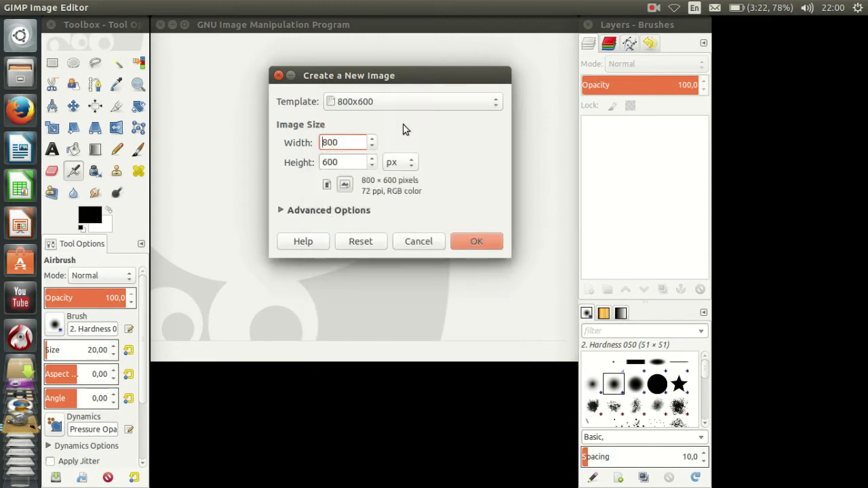
left_click(351, 162)
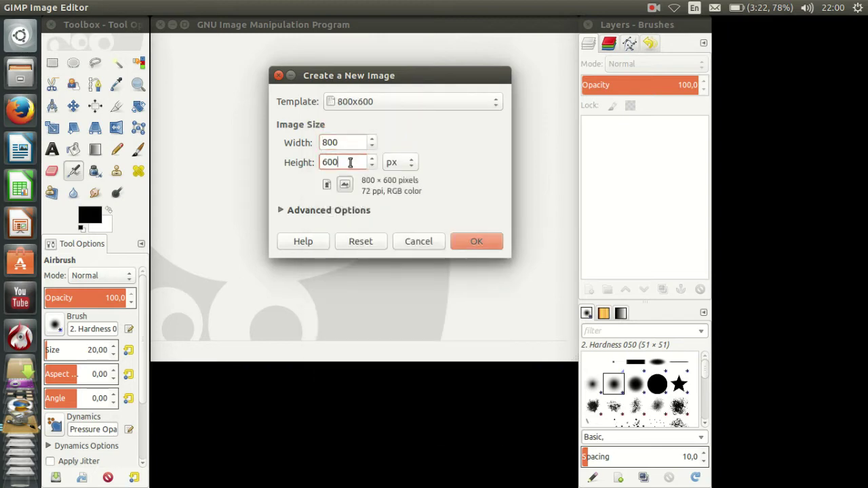
key("shift+Left")
key("shift+Left")
type("48")
- Replace the new image's comment with "OVONEL COMPUTER TRAINING" in the advanced options and create the image
left_click(282, 211)
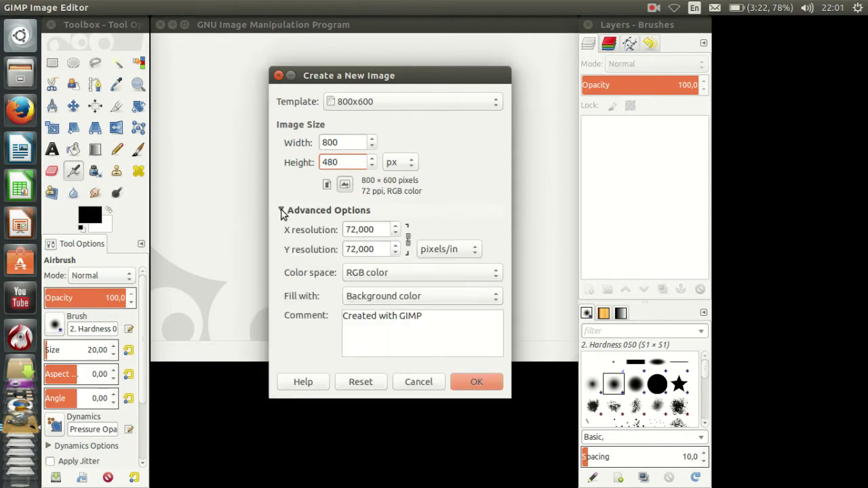
left_click(429, 313)
key("BackSpace")
key("BackSpace")
key("BackSpace")
key("BackSpace")
key("BackSpace")
key("BackSpace")
key("BackSpace")
key("BackSpace")
key("BackSpace")
key("BackSpace")
key("BackSpace")
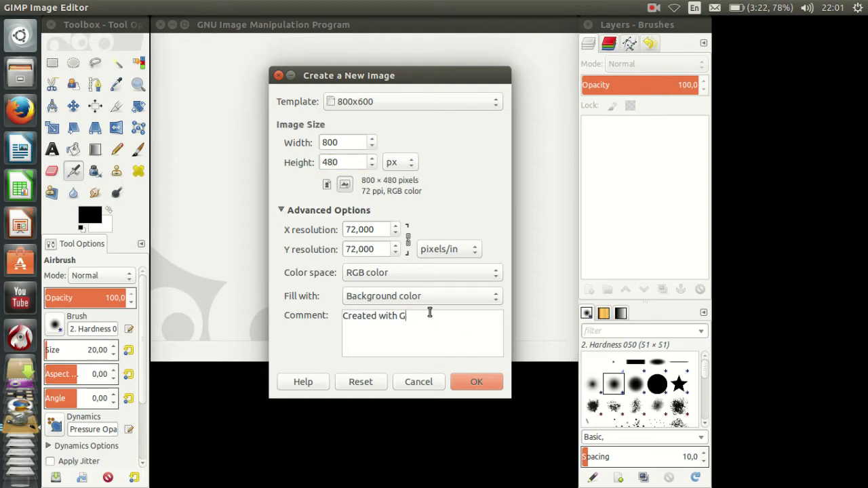
key("BackSpace")
key("BackSpace")
key("BackSpace")
key("BackSpace")
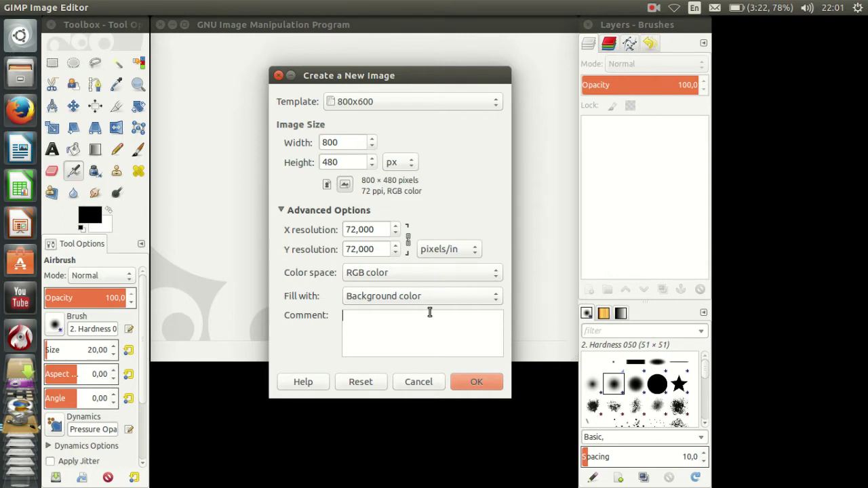
type("OVONEL COMPUTER")
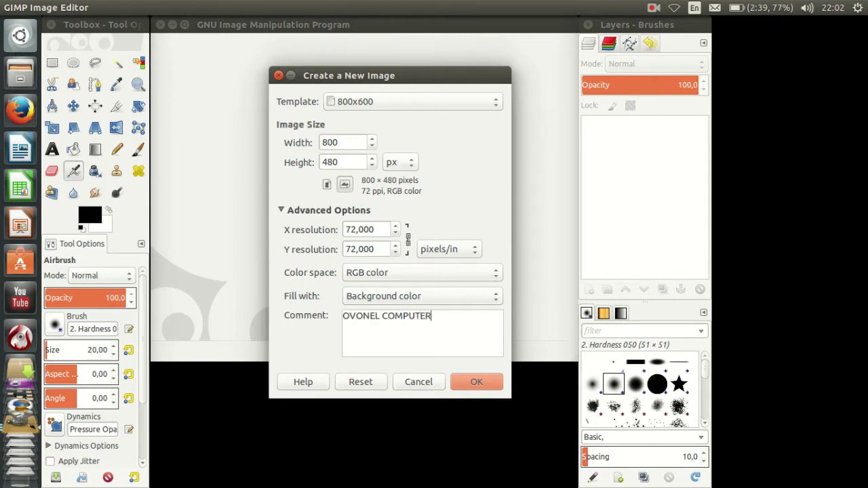
type(" TRAINING")
left_click(473, 382)
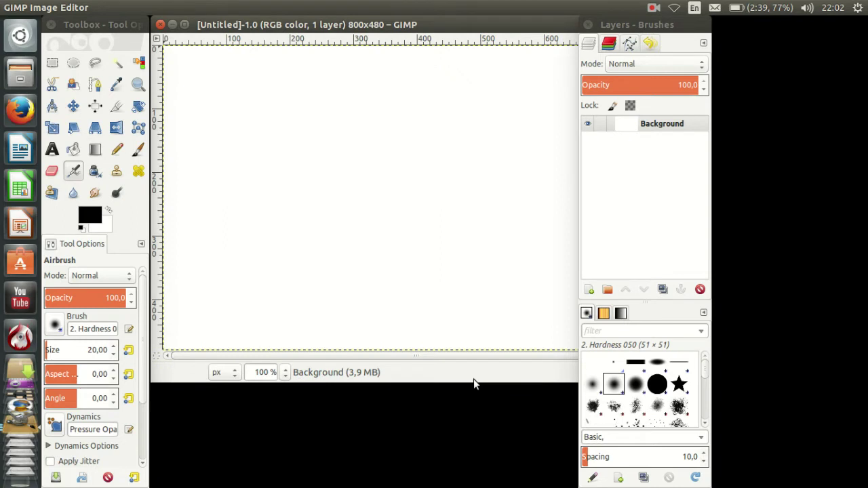
- Blend a linear black-to-white gradient diagonally across the background and move the Layers dock clear of the canvas
left_click(95, 149)
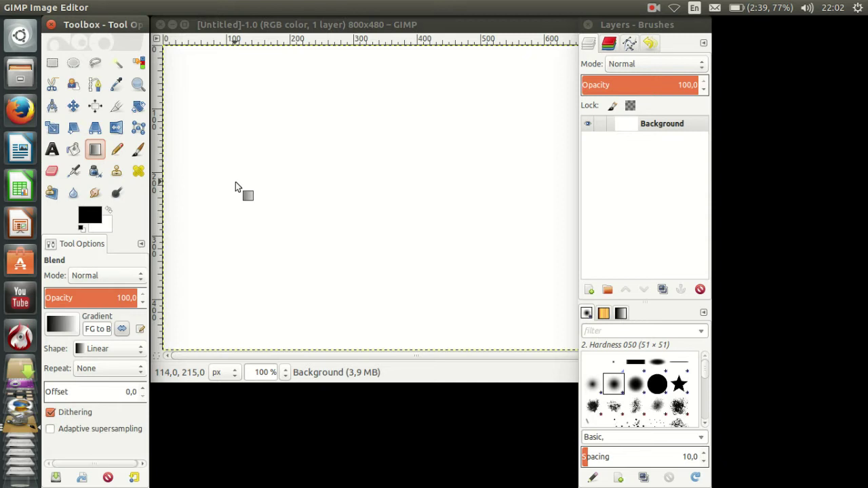
left_click_drag(236, 182, 398, 244)
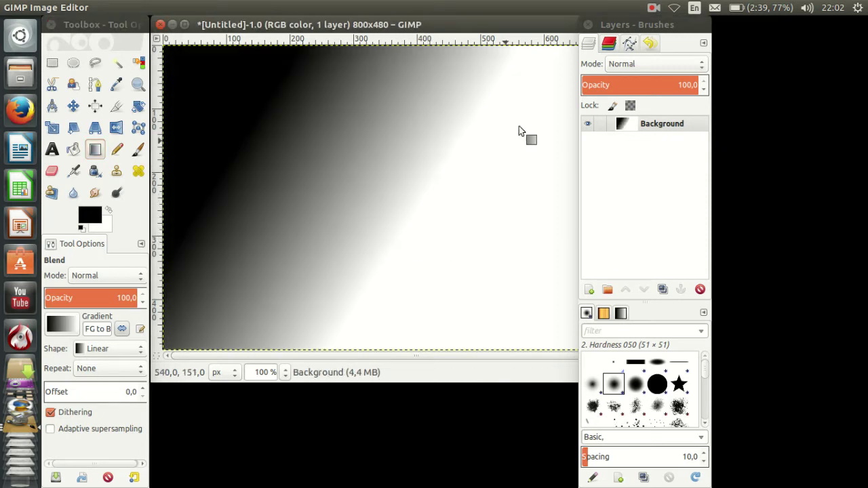
mouse_move(622, 24)
left_mouse_down()
mouse_move(729, 26)
mouse_move(711, 25)
mouse_move(721, 25)
left_mouse_up()
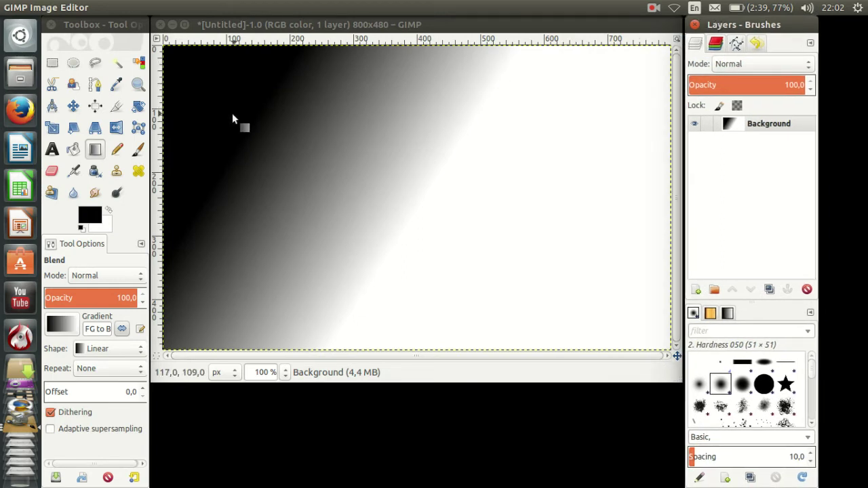
- Redraw the linear gradient at several angles, finishing with one from beyond the image's upper-right corner to beyond its lower-left corner
left_click_drag(207, 103, 364, 187)
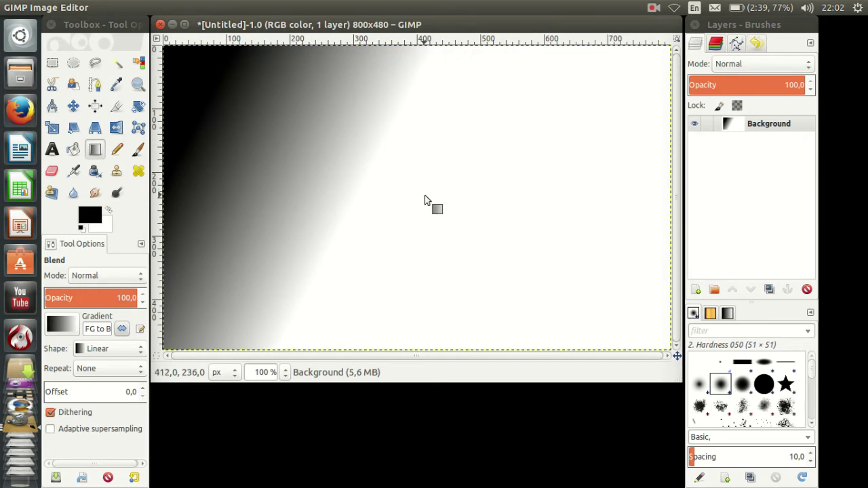
key("minus")
key("minus")
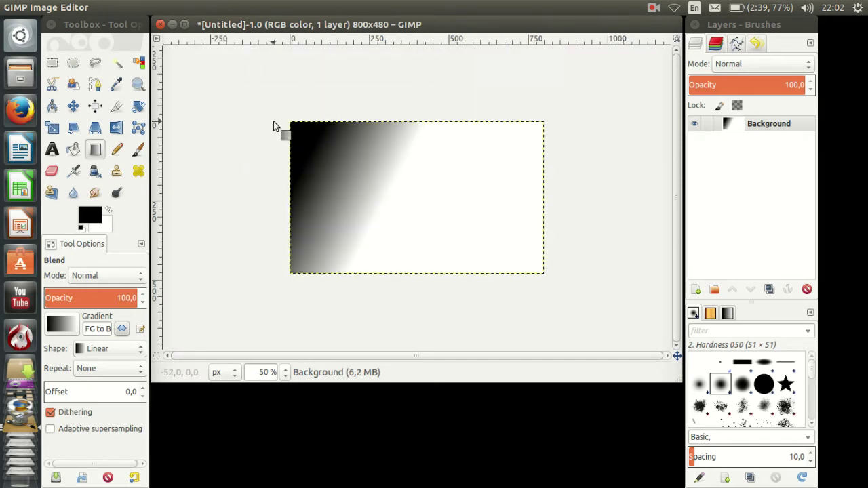
left_click_drag(274, 122, 565, 255)
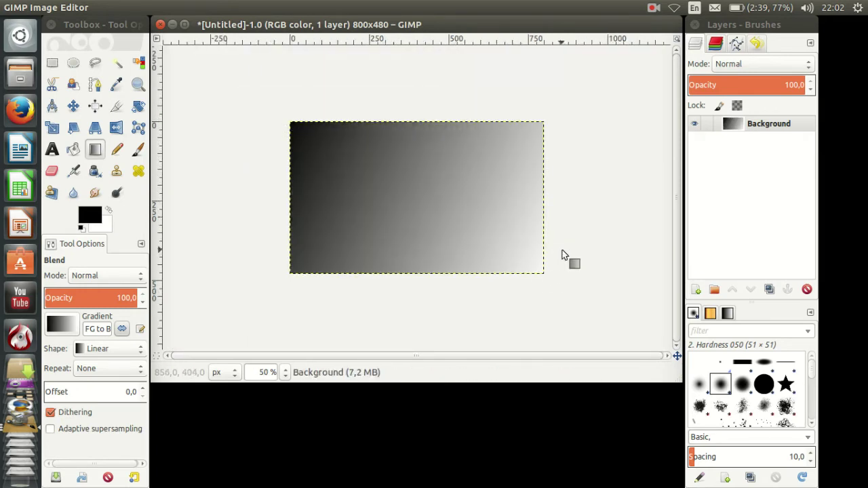
left_click_drag(403, 114, 376, 274)
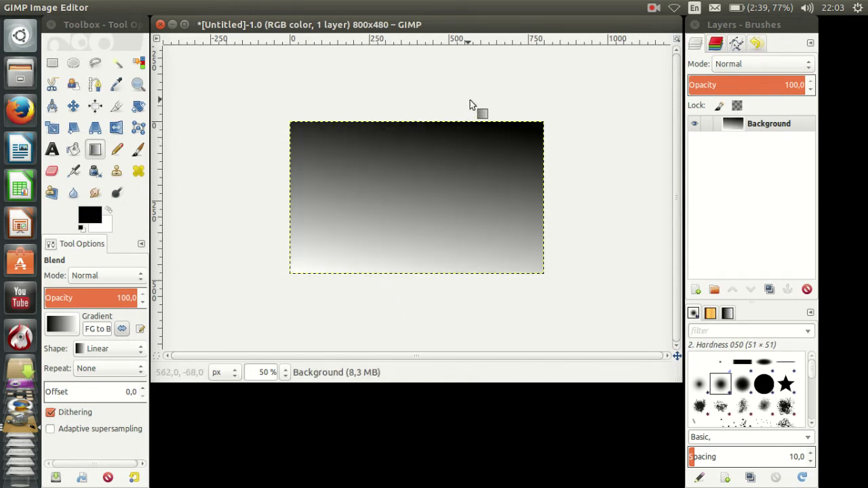
left_click_drag(470, 100, 261, 306)
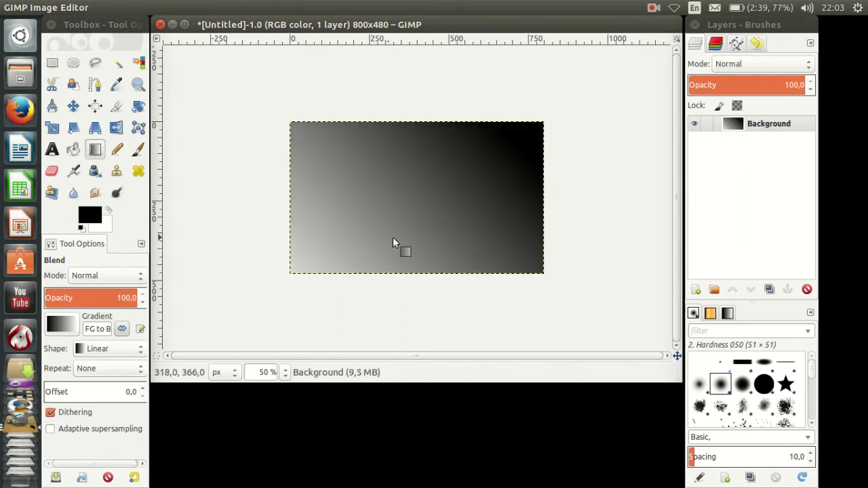
- With the image shown at 9.09%, draw a very long diagonal gradient that starts and ends far outside the canvas
key("minus")
key("minus")
key("minus")
key("minus")
key("minus")
left_click_drag(492, 163, 296, 272)
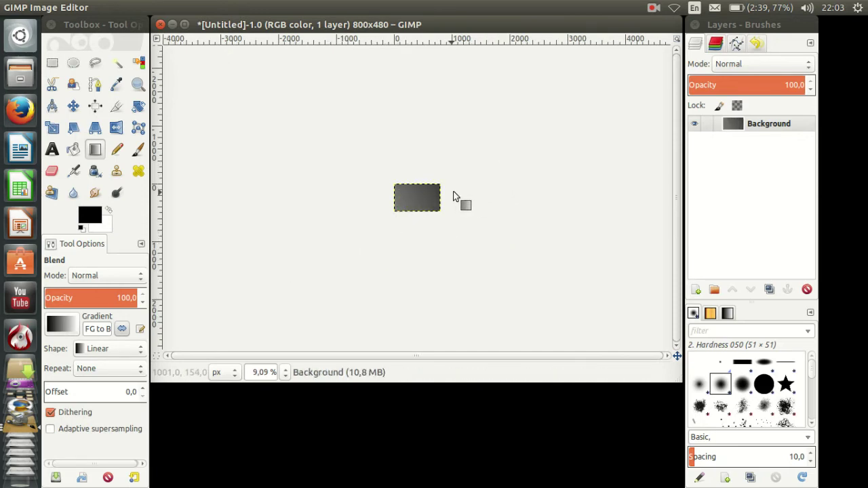
- With the image shown at 66.7%, redraw the gradient from outside the upper-right corner to outside the lower-left corner
key("plus")
key("plus")
key("plus")
key("plus")
key("plus")
key("plus")
key("plus")
key("minus")
key("minus")
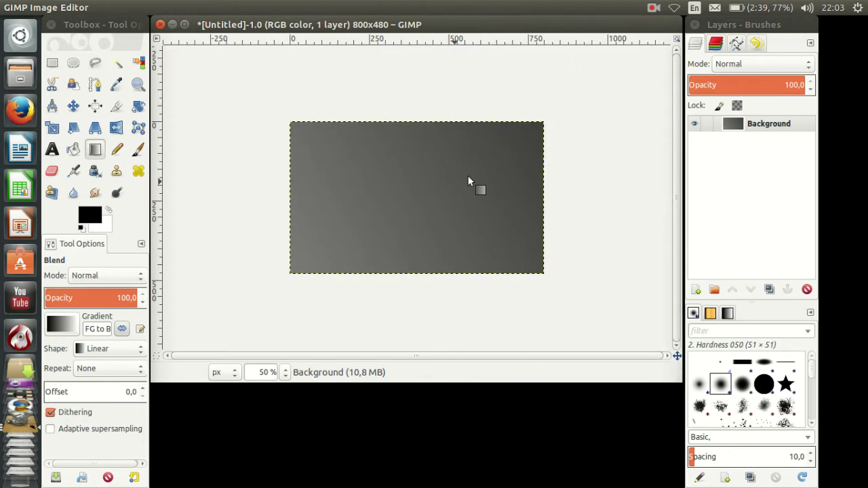
key("plus")
left_click_drag(631, 70, 206, 328)
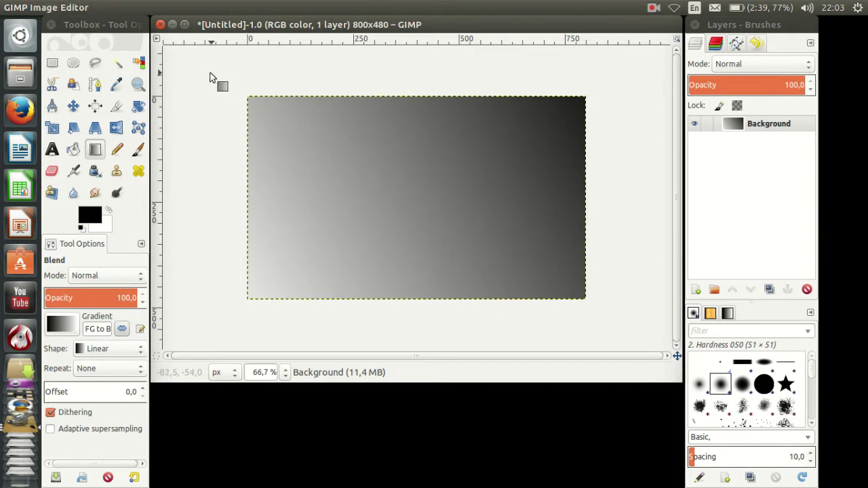
- Redraw the gradient toward the lower-right corner with successively later starts, finishing with one from inside the upper-left area to outside the canvas
left_click_drag(210, 77, 563, 268)
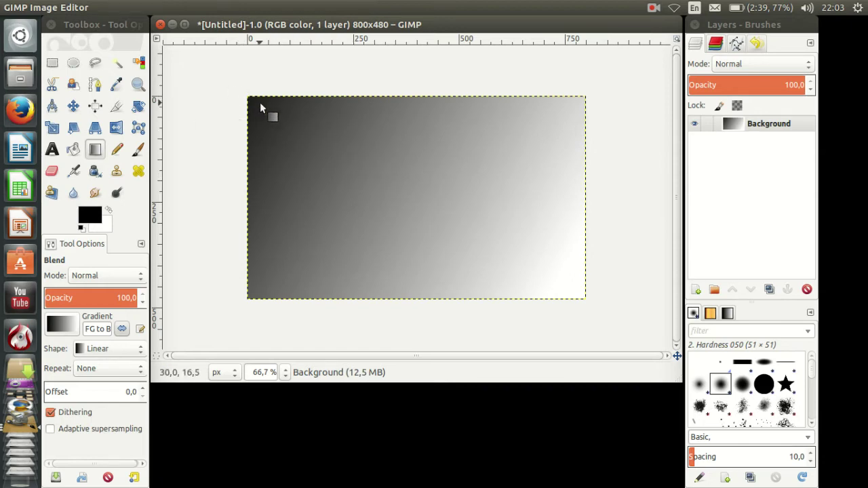
left_click_drag(292, 126, 633, 334)
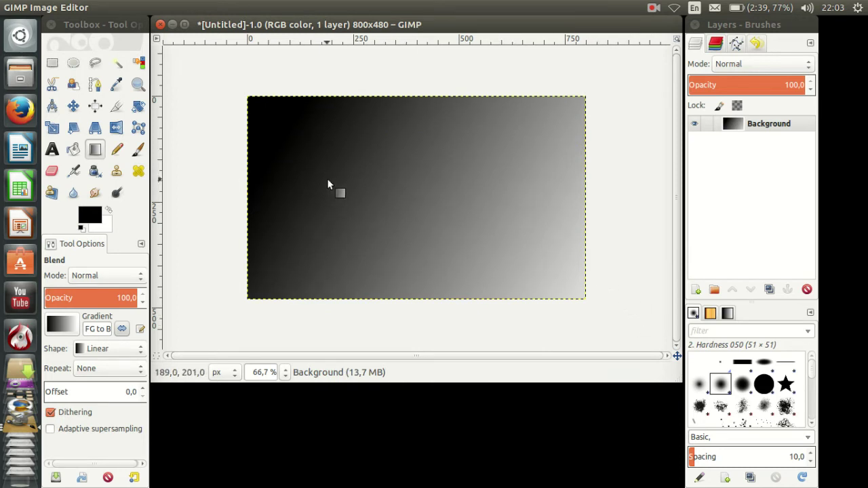
left_click_drag(341, 139, 622, 325)
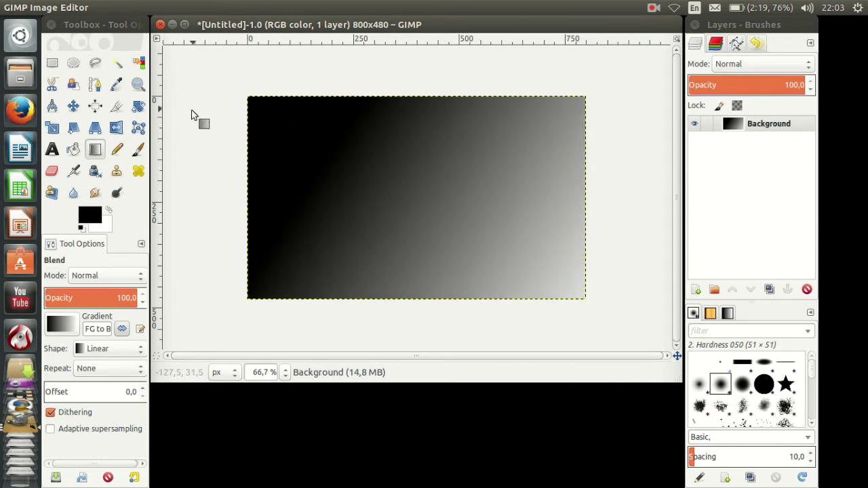
- Add the text "OVONEL COMPUTER TRAINING" in Sans 18 px near the image's upper edge, starting right of center
left_click(52, 149)
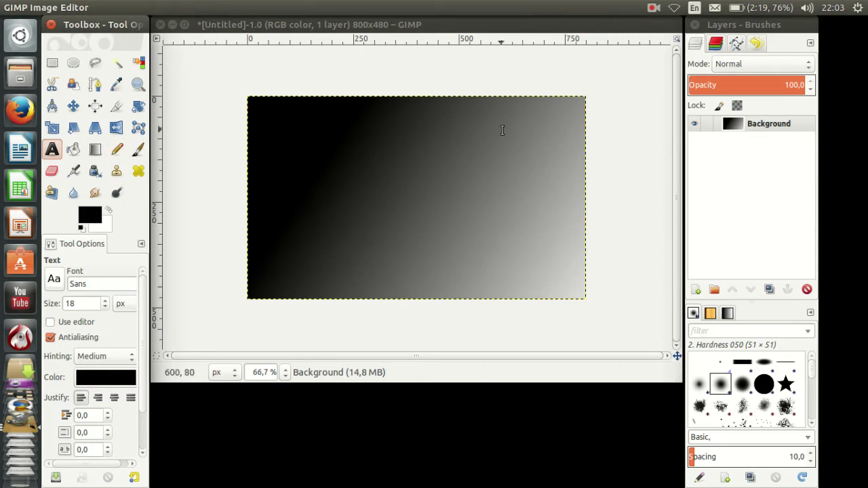
left_click(443, 120)
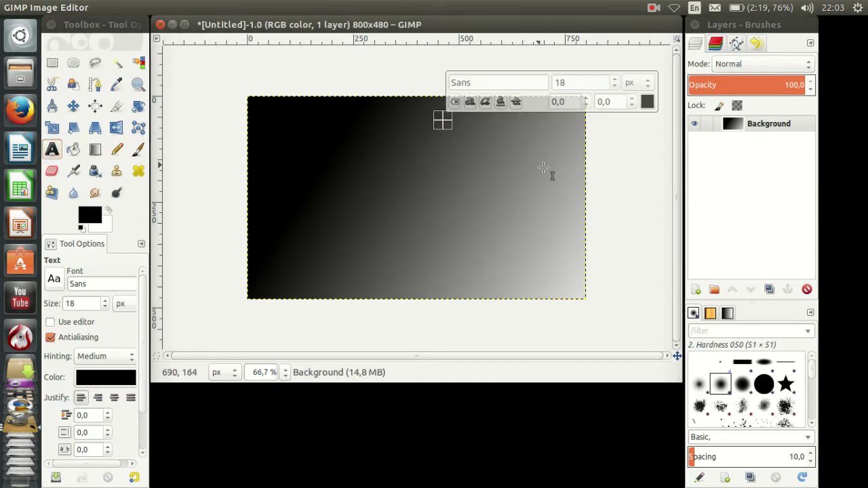
type("OV")
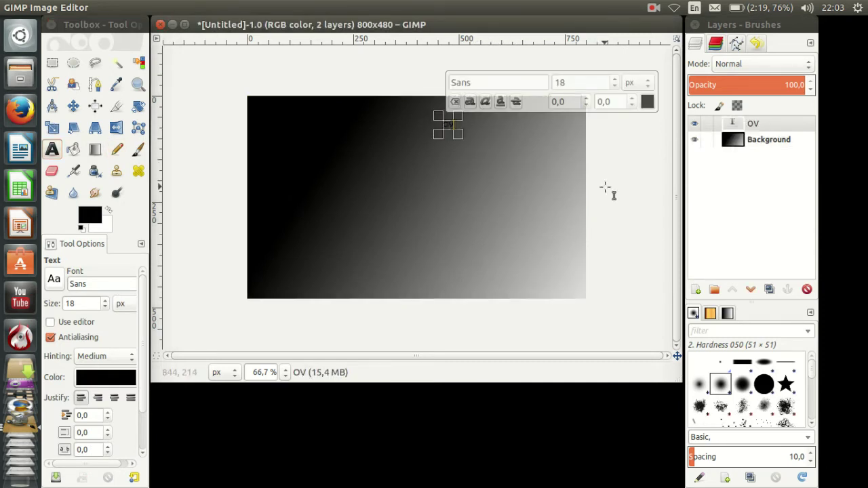
type("ONEL C")
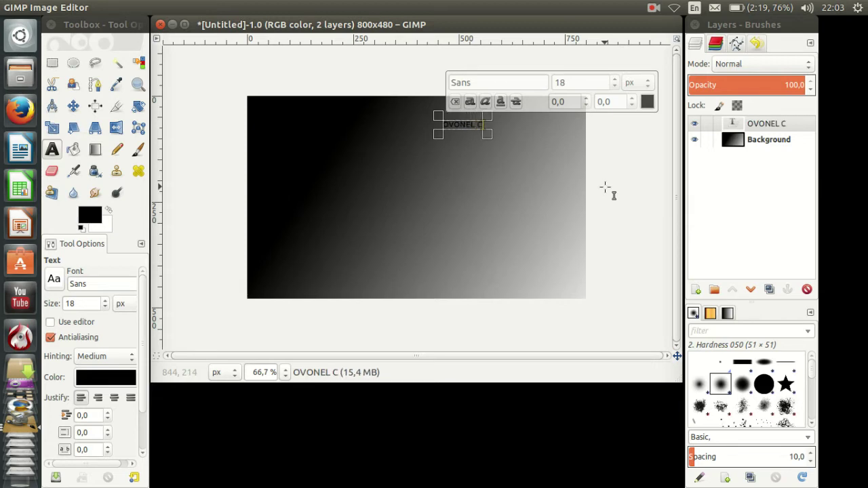
type("OMPUTER")
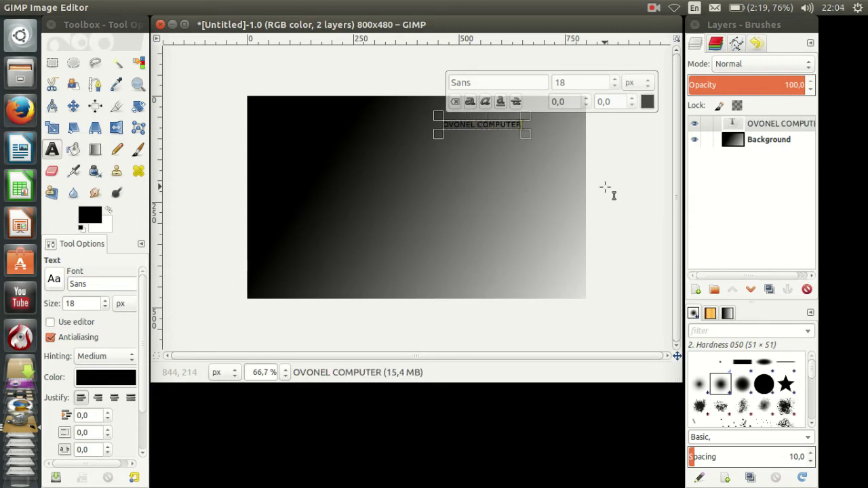
type(" TRAINING")
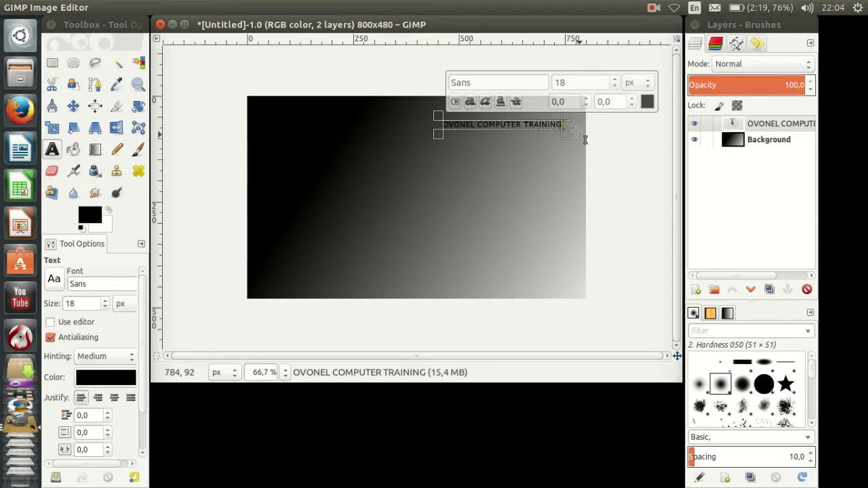
- Set the color of the whole "OVONEL COMPUTER TRAINING" text to white (ffffff)
key("ctrl+a")
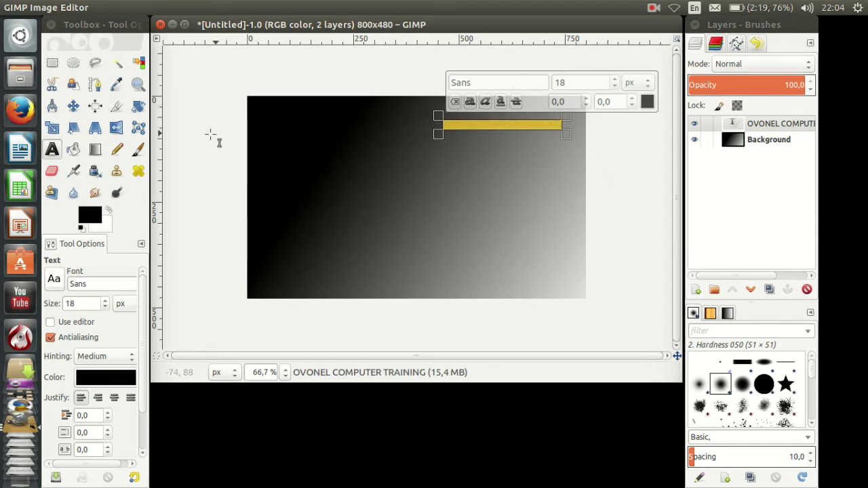
left_click(105, 378)
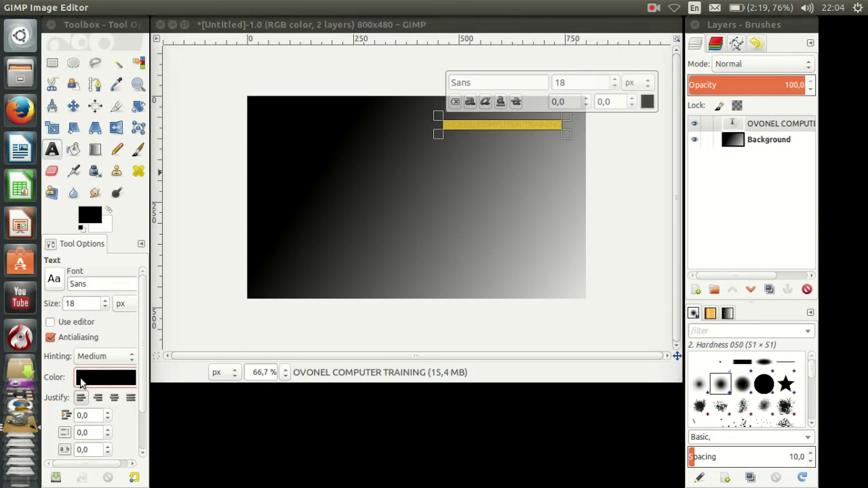
left_click_drag(363, 255, 414, 319)
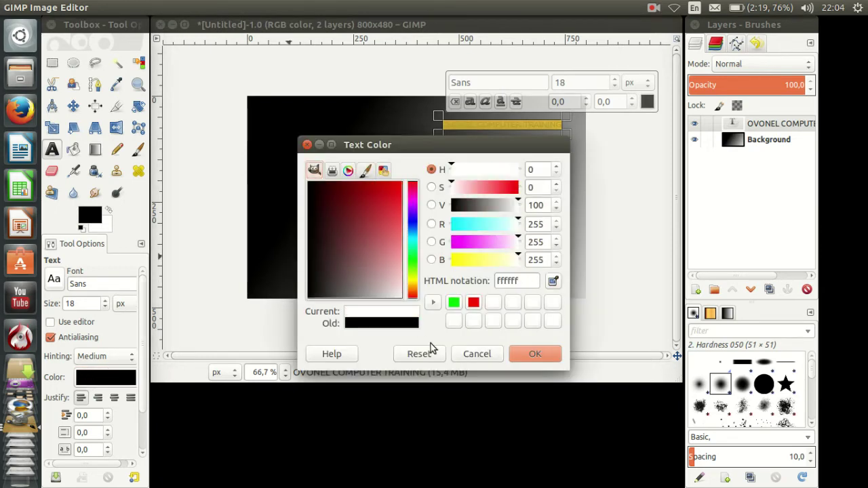
left_click(536, 356)
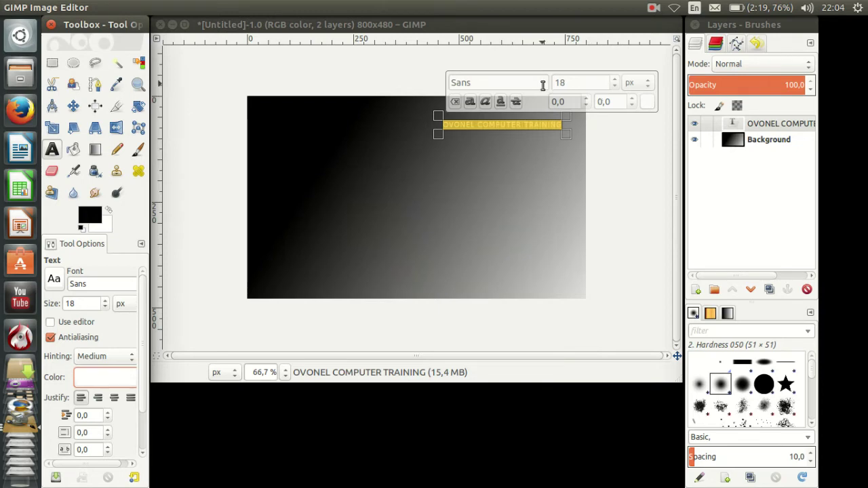
- Change the selected text's font to the regular Times New Roman
left_click(543, 83)
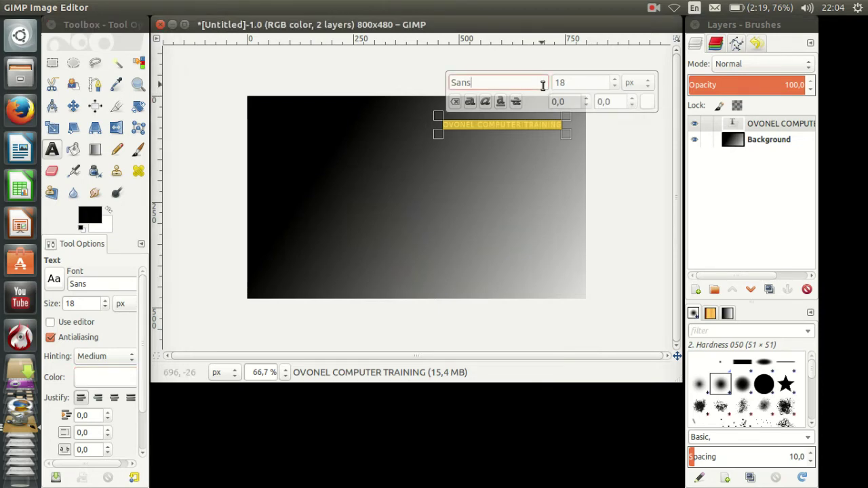
left_click(55, 279)
scroll(95, 132, "down", 5)
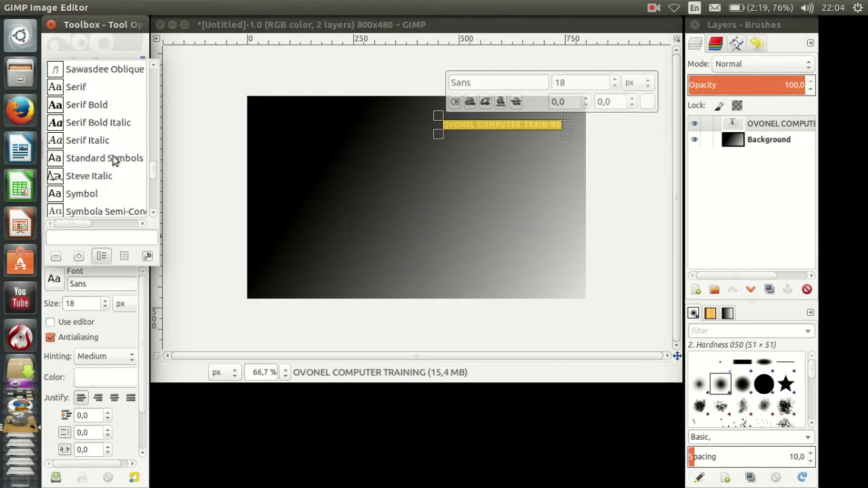
scroll(116, 163, "down", 4)
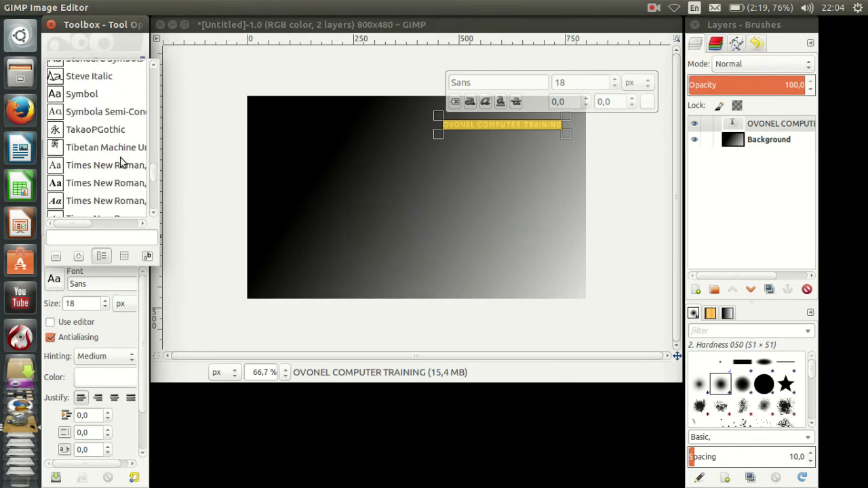
scroll(129, 202, "down", 2)
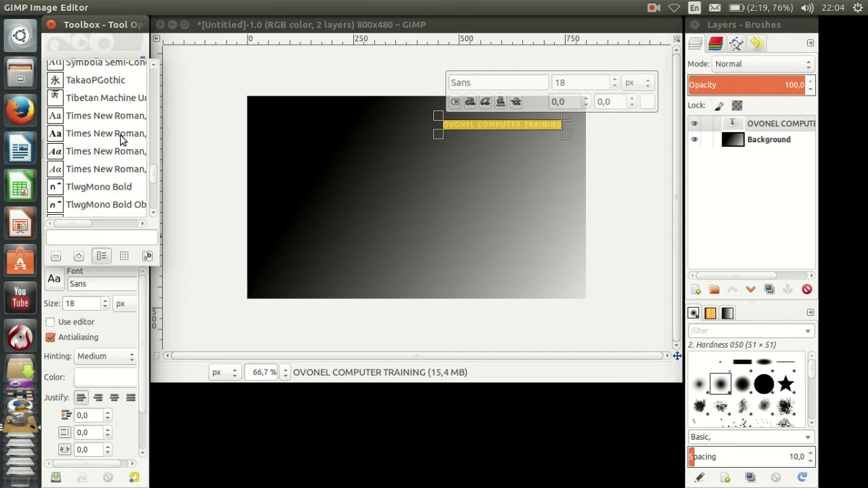
left_click(127, 121)
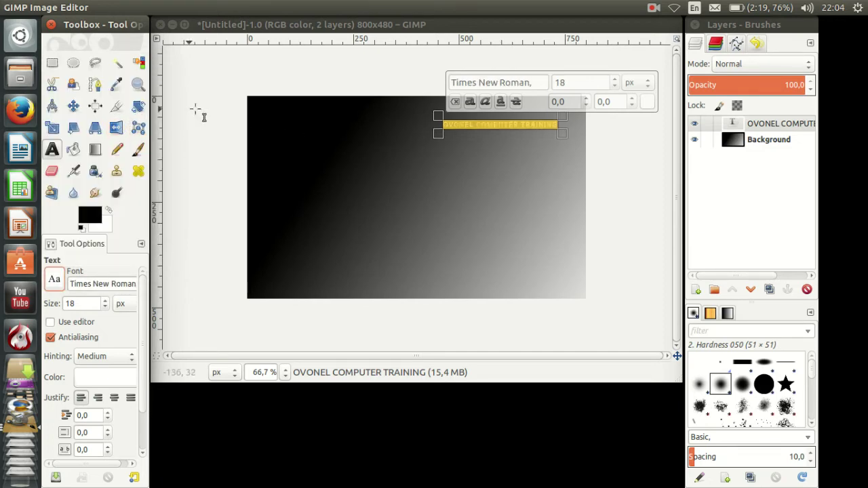
- Set the selected text's size to 48 px
left_click(105, 301)
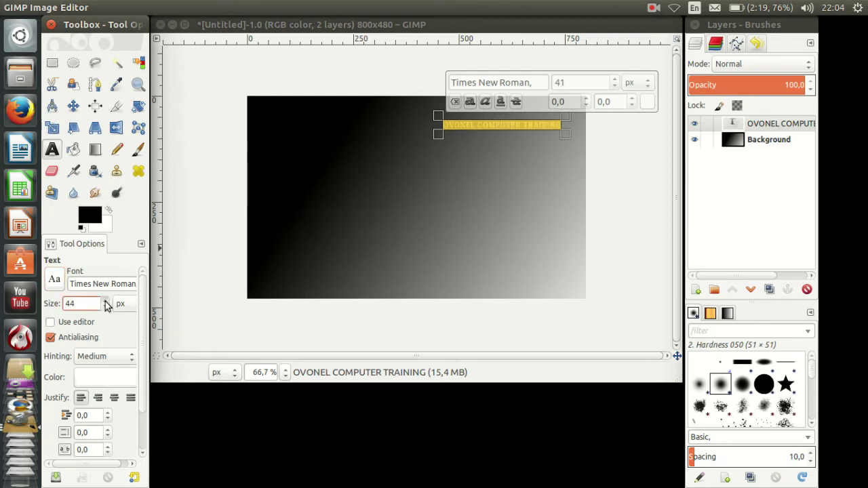
left_click(106, 303)
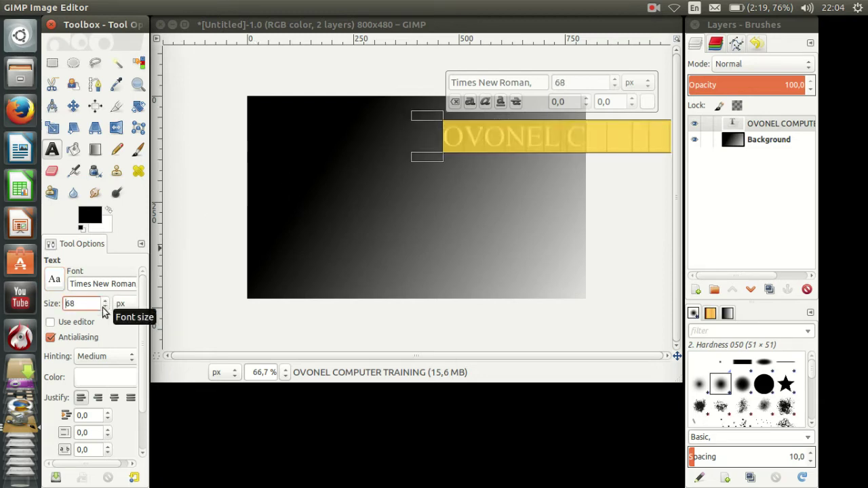
left_click(106, 306)
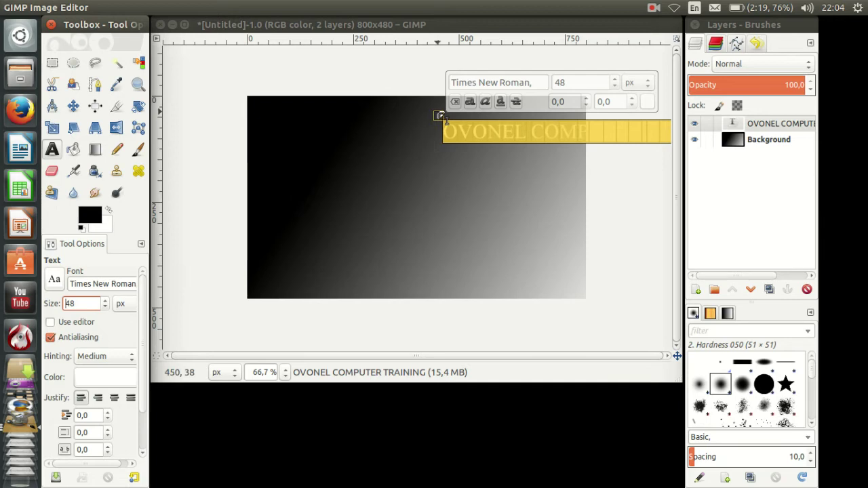
- Extend the text frame toward the canvas's left edge, and resize it to about 724 × 57 px
left_click_drag(442, 117, 305, 106)
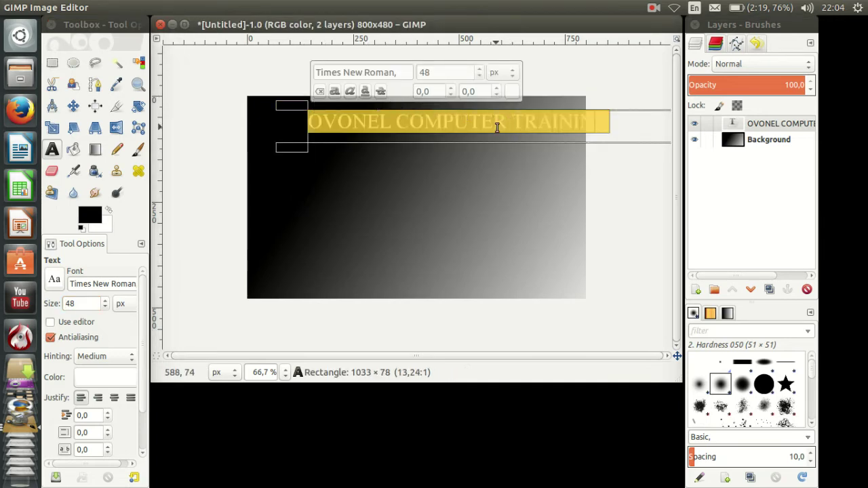
scroll(498, 128, "down", 2)
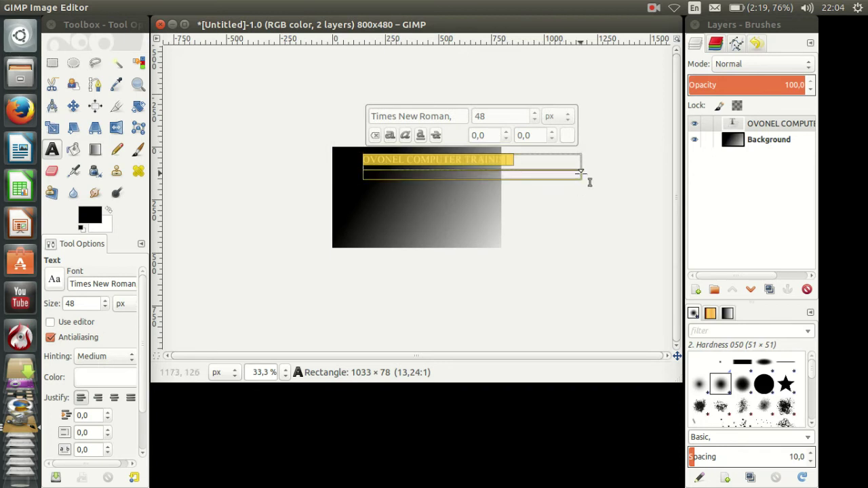
left_click_drag(597, 186, 530, 182)
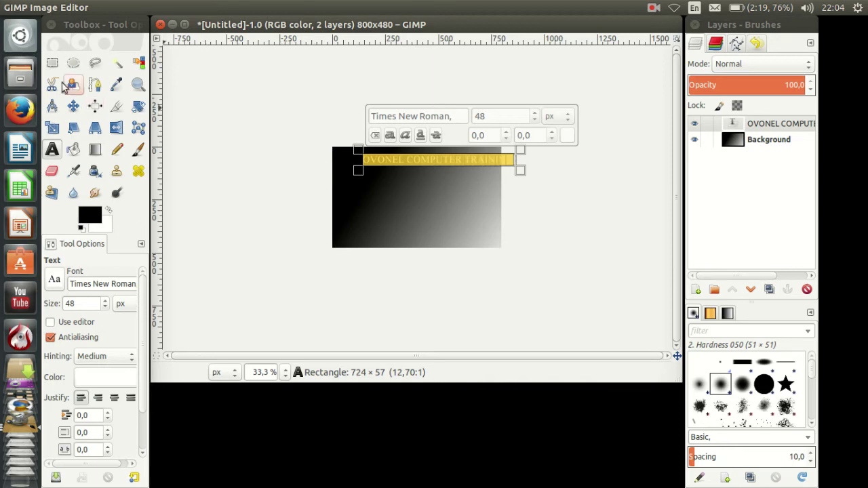
- Try to shift the text toward the canvas's left edge with the Move tool, and undo the move
left_click(53, 62)
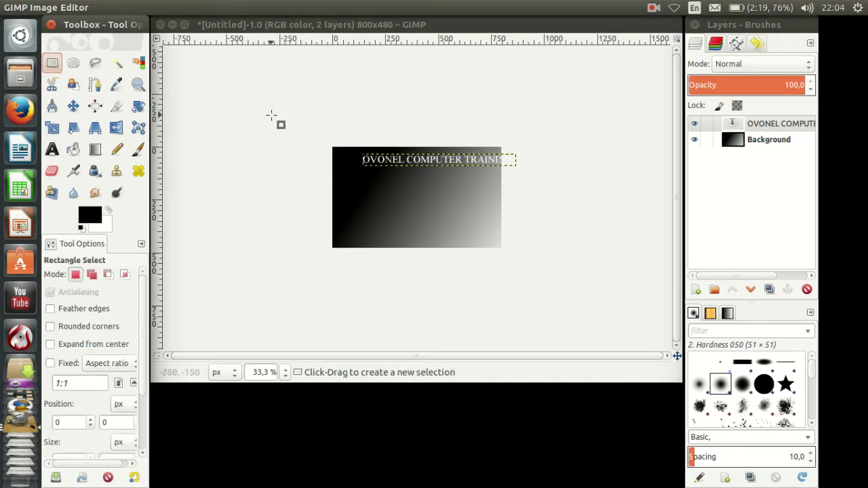
left_click(72, 106)
left_click_drag(394, 162, 369, 157)
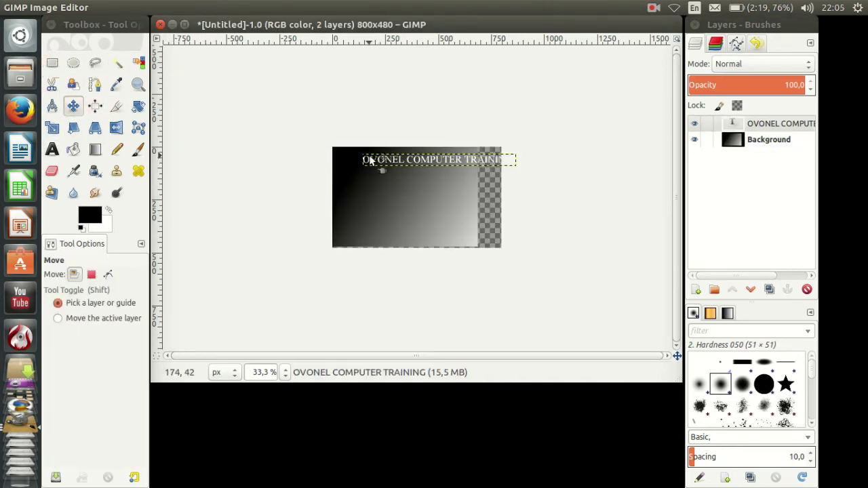
key("ctrl+z")
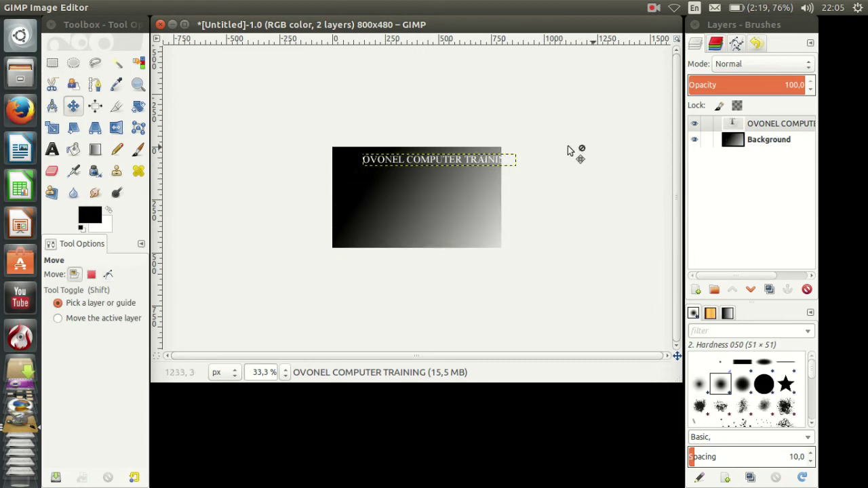
- Move the text layer into the image's upper-left corner, and make the Background layer active
scroll(477, 161, "up", 5)
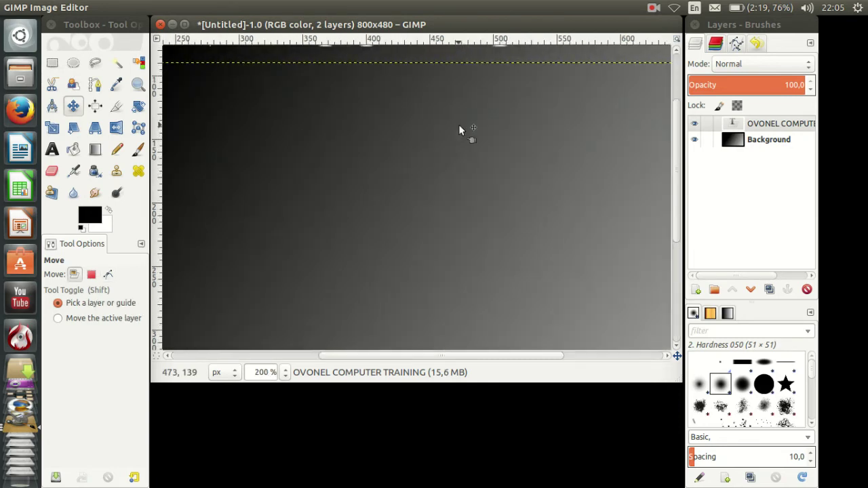
scroll(459, 124, "down", 3)
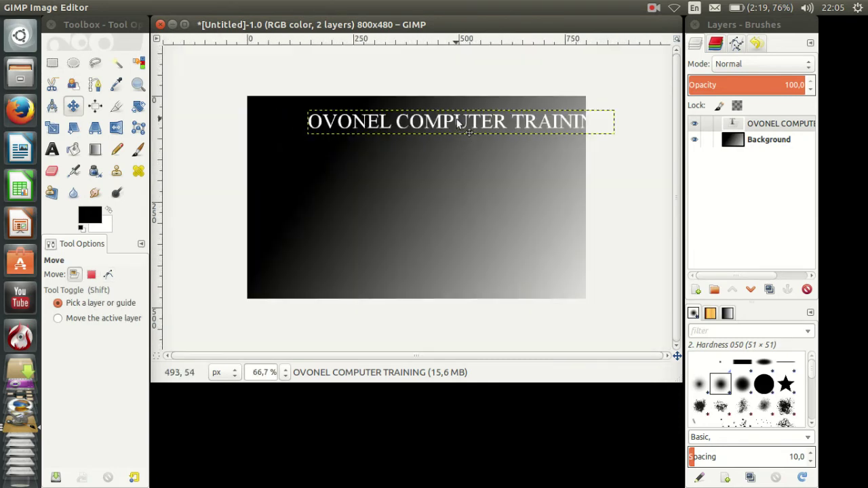
left_click_drag(458, 123, 400, 109)
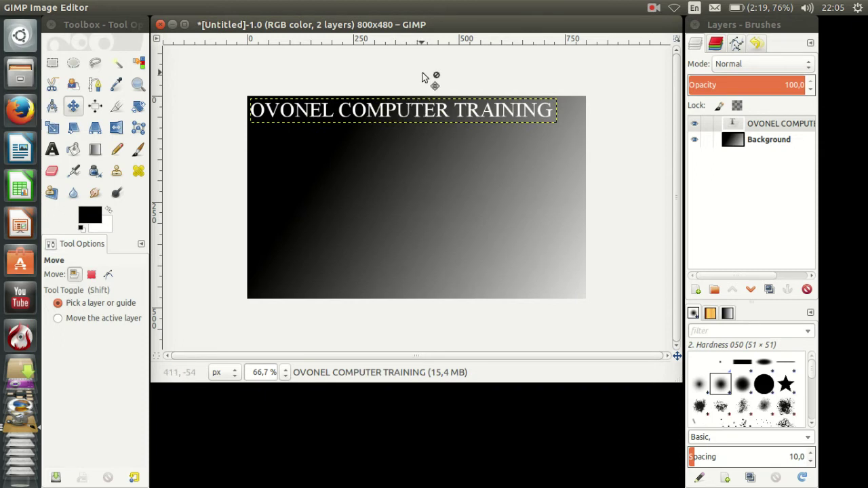
left_click(760, 147)
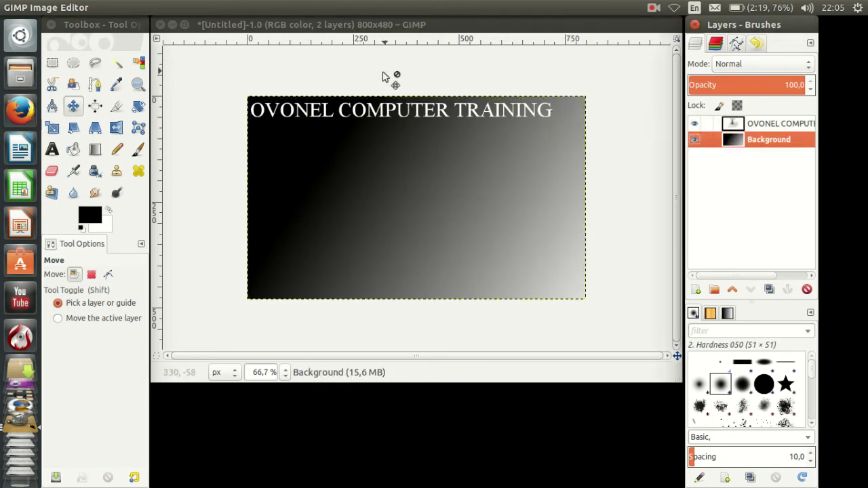
- Start saving the image under a new name, with the home folder's Desktop as the destination
left_click(219, 32)
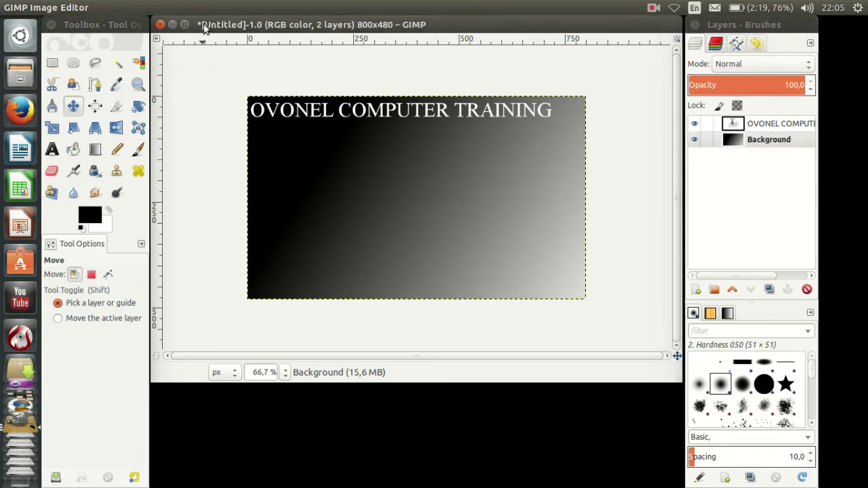
left_click(60, 7)
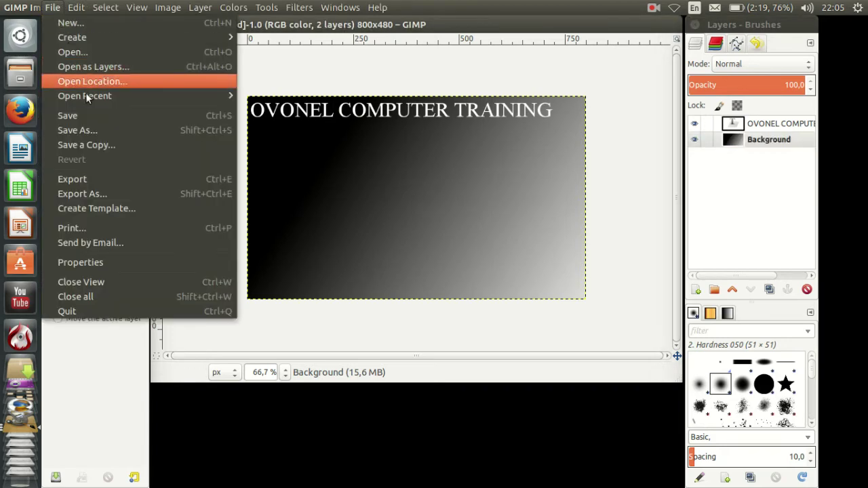
left_click(96, 128)
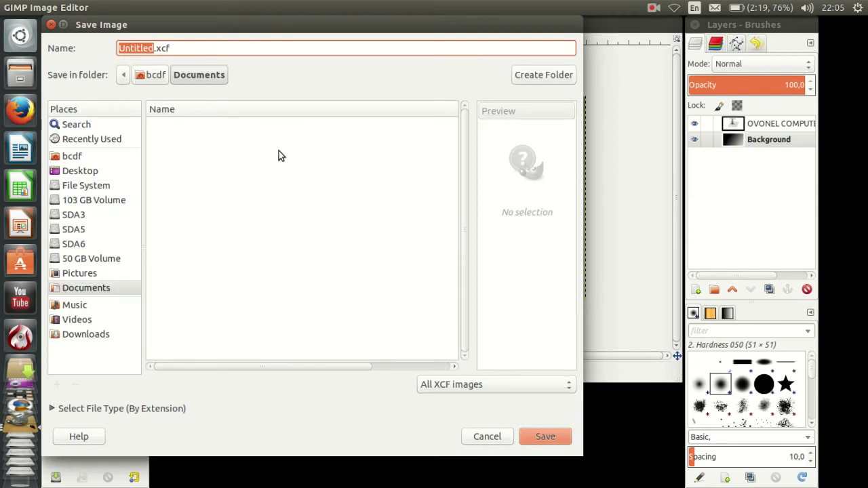
left_click(92, 171)
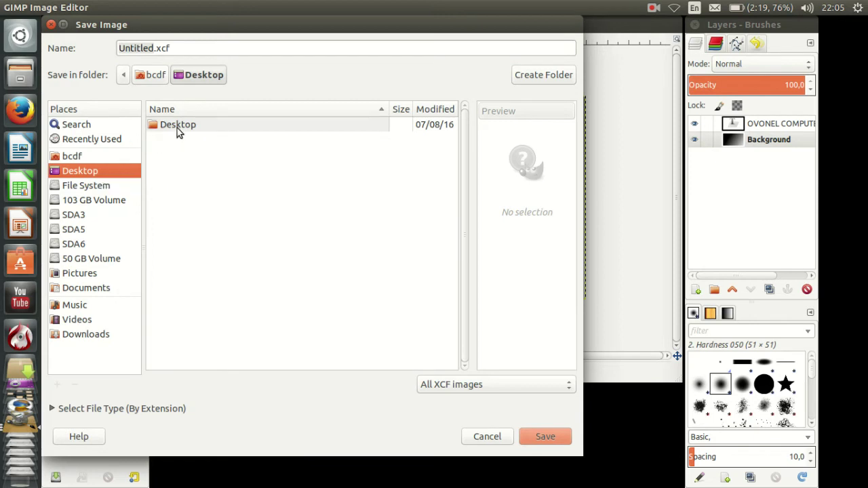
double_click(178, 125)
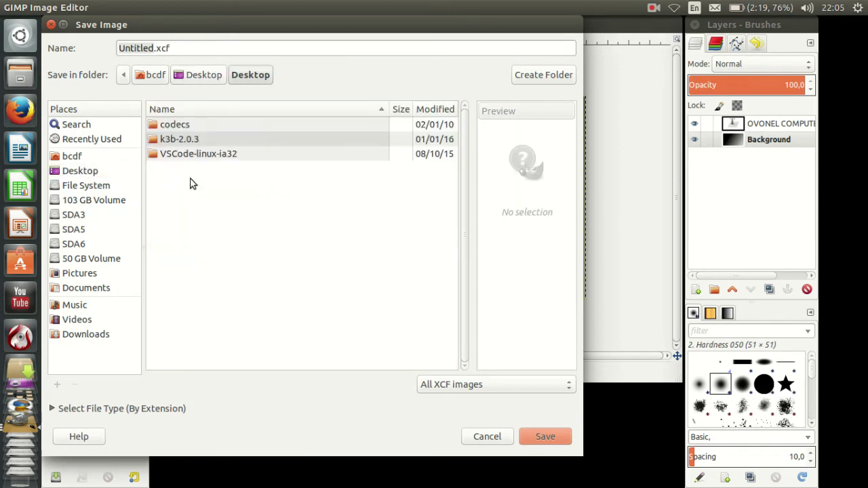
left_click(215, 76)
- Replace the name "Untitled" with "wallpaper", keeping the .xcf extension, and save the file
left_click(200, 48)
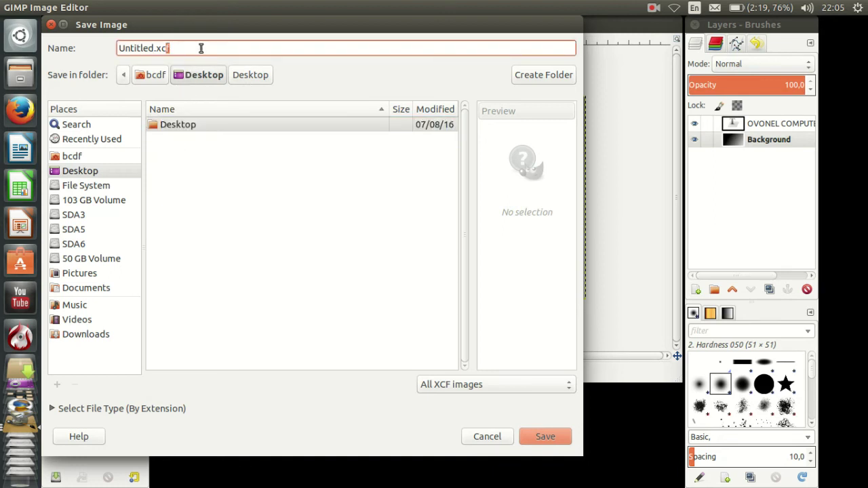
key("shift+Left")
key("shift+Left")
key("shift+Left")
key("shift+Left")
key("Left")
key("shift+Left")
key("shift+Left")
key("shift+Left")
key("shift+Left")
key("shift+Left")
key("shift+Left")
key("shift+Left")
type("wallpaper")
left_click(537, 438)
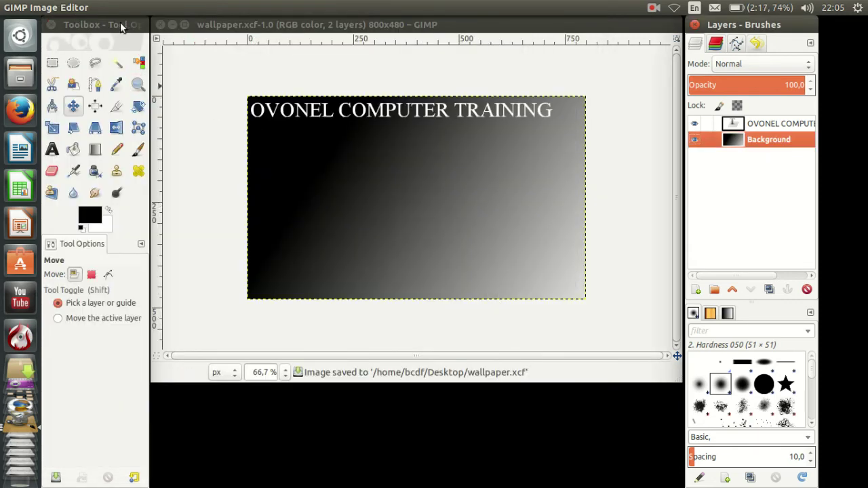
- Reopen the Save As dialog and examine the available file type filters, leaving the filter on All XCF images
left_click(221, 32)
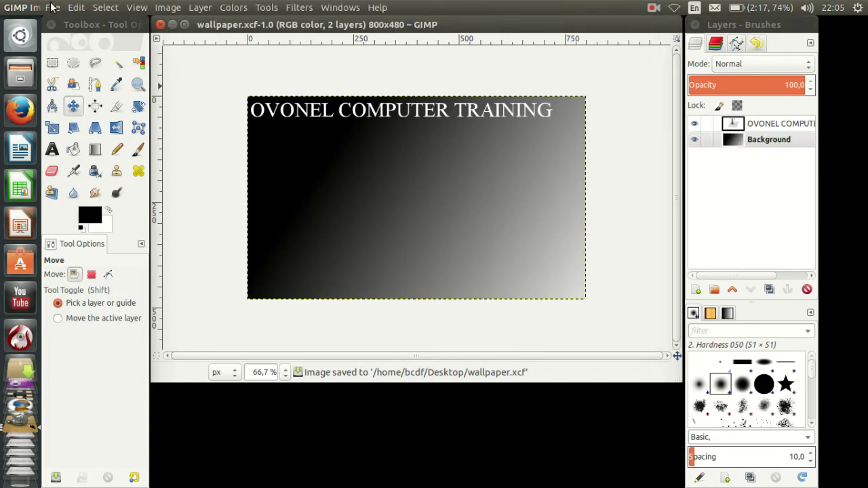
left_click(53, 7)
left_click(99, 133)
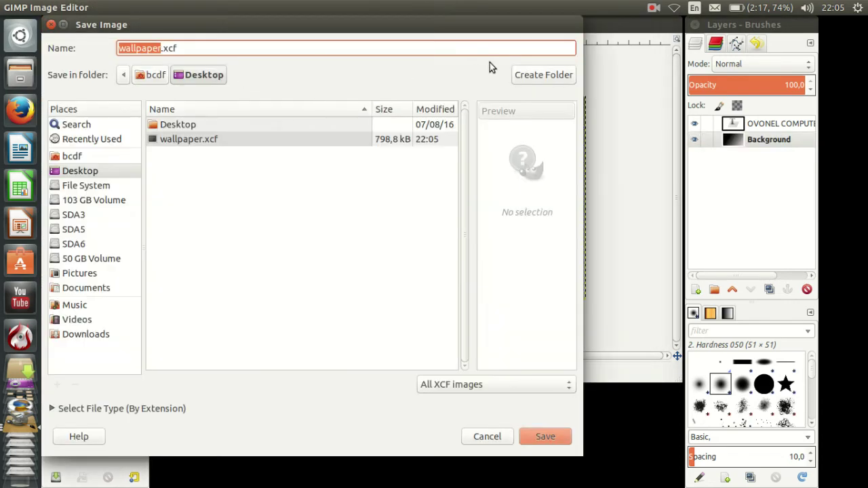
left_click(569, 385)
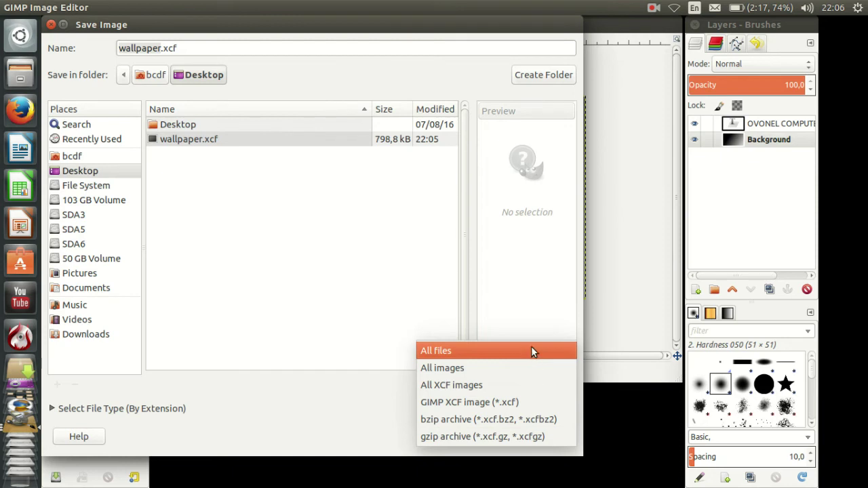
left_click(348, 249)
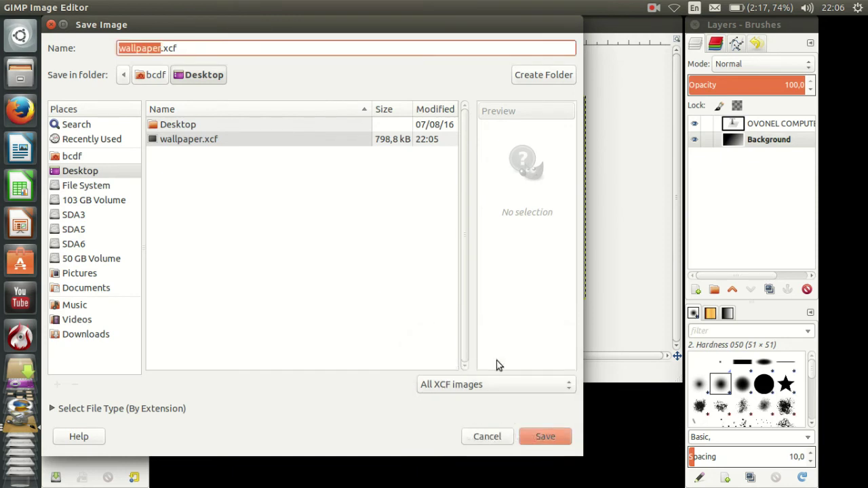
left_click(568, 387)
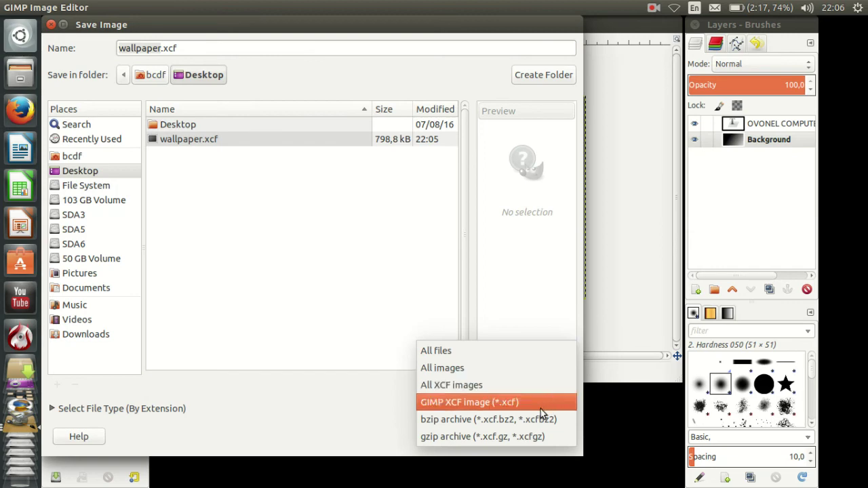
left_click(391, 338)
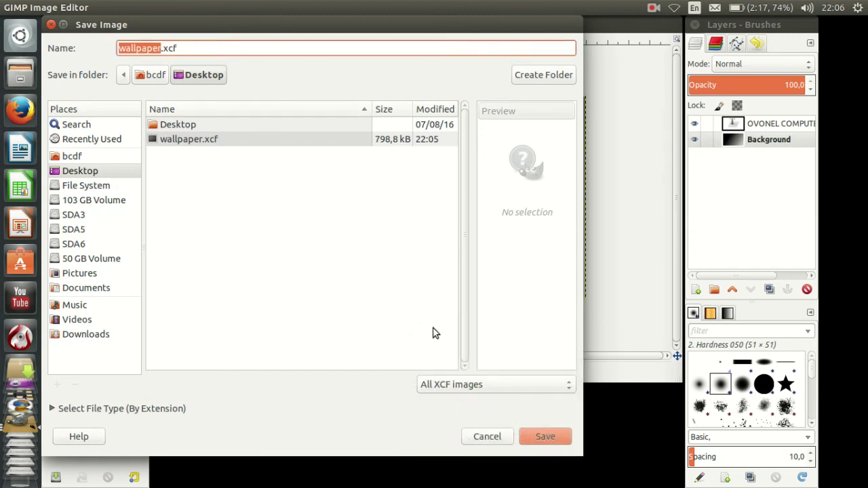
- Reopen the Save As dialog, examine the file types selectable by extension, and leave without saving
left_click(482, 438)
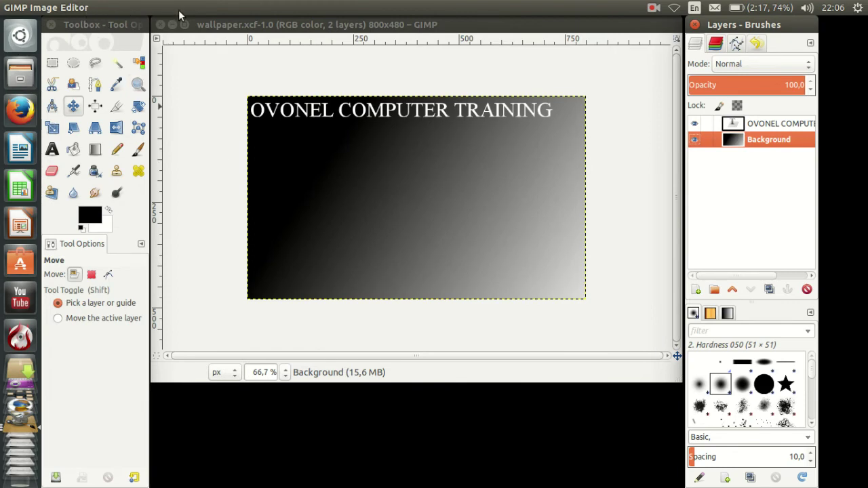
left_click(53, 7)
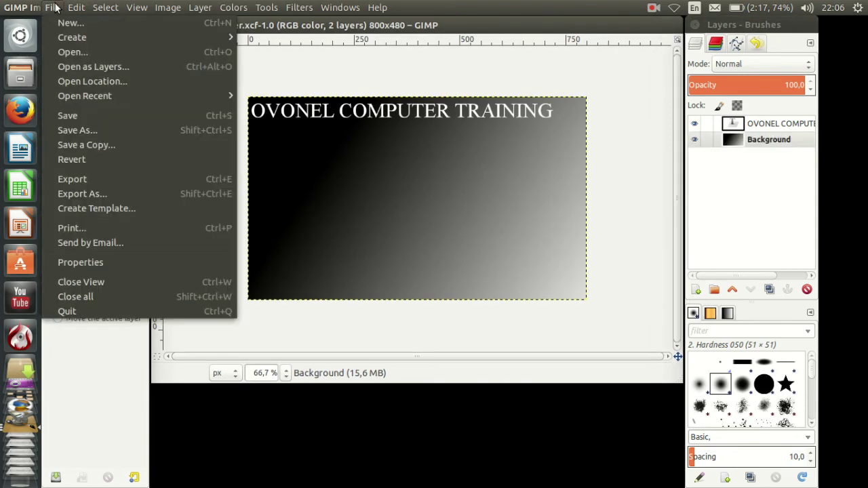
left_click(151, 128)
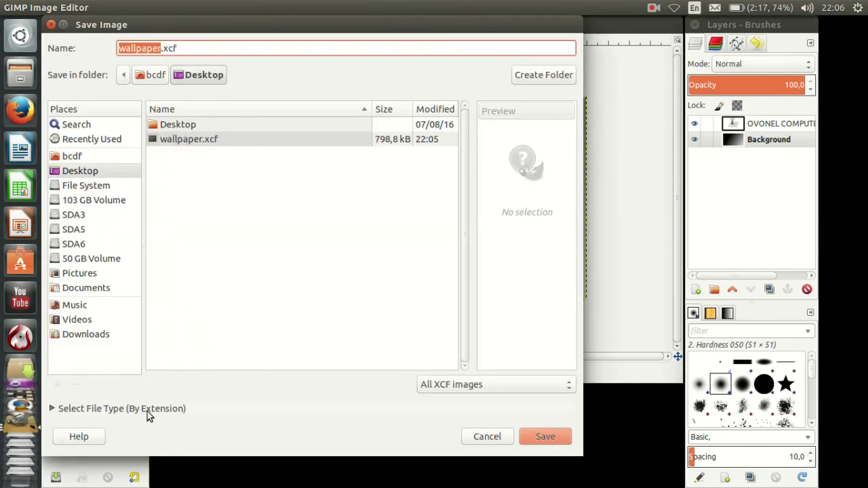
left_click(148, 411)
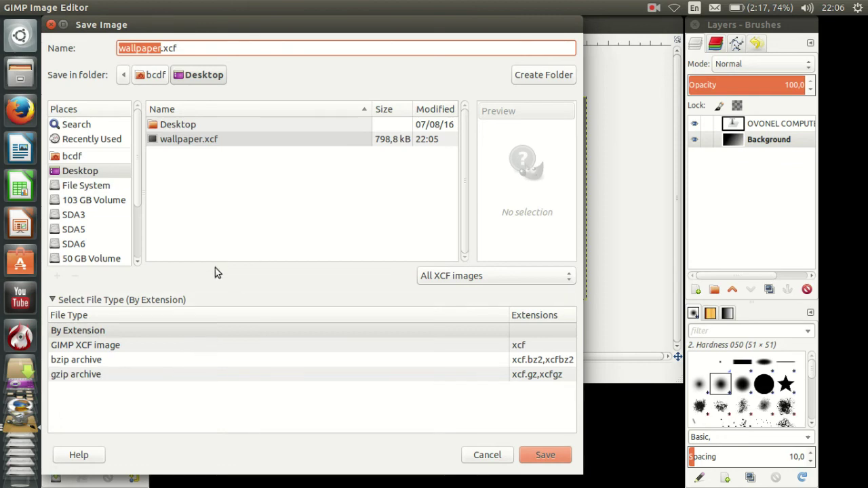
left_click(488, 456)
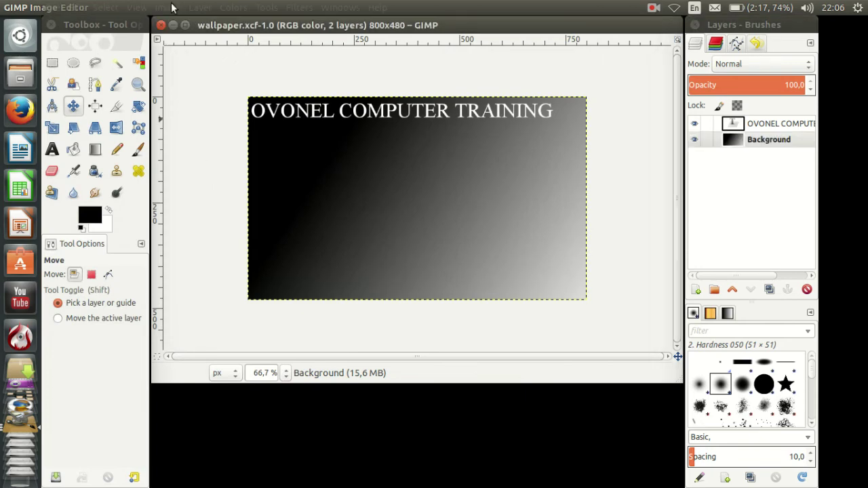
- Start exporting the image and set the file type filter to Photoshop image (*.psd)
left_click(75, 7)
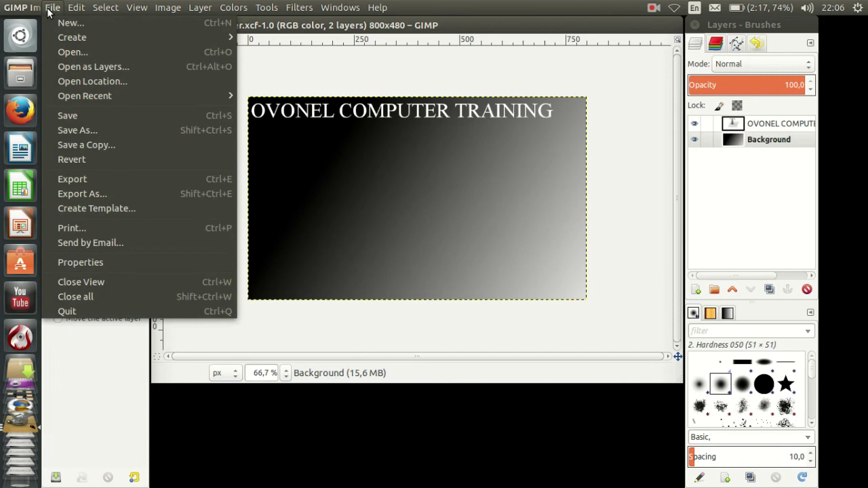
left_click(81, 181)
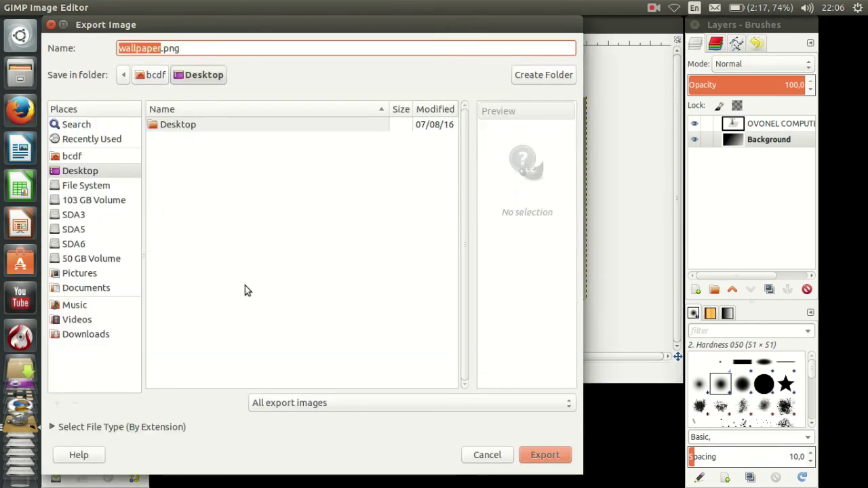
left_click(280, 401)
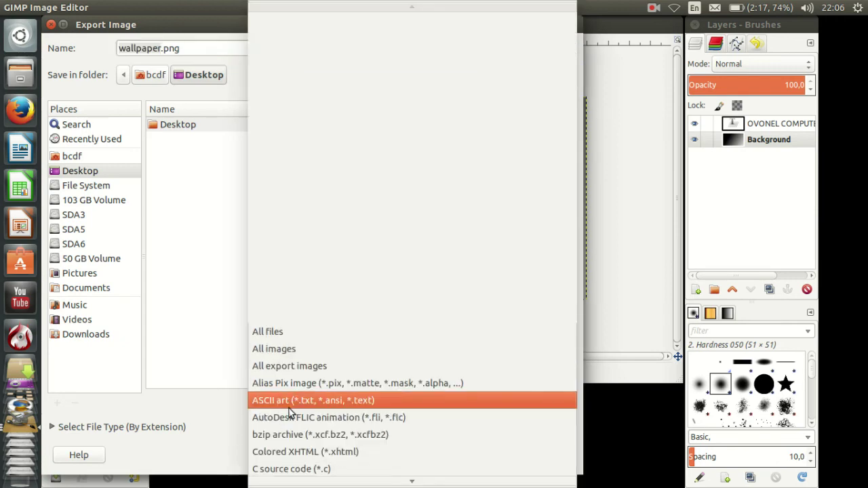
scroll(315, 419, "down", 5)
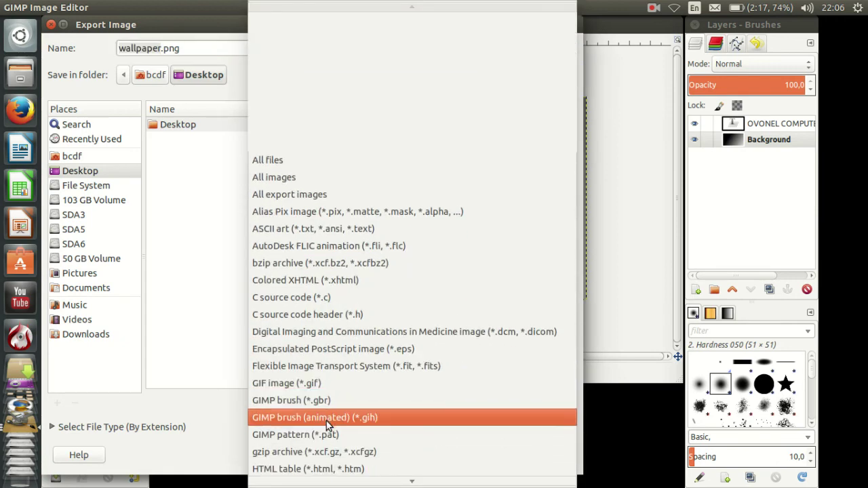
scroll(327, 421, "down", 3)
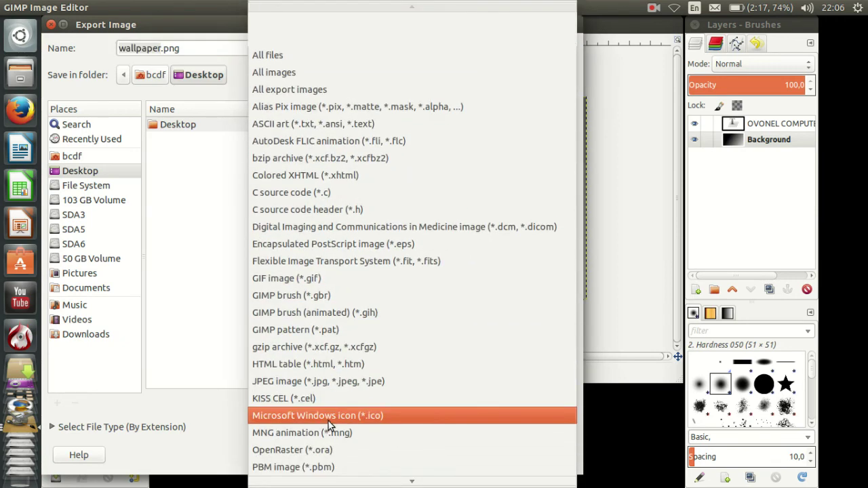
scroll(328, 421, "down", 3)
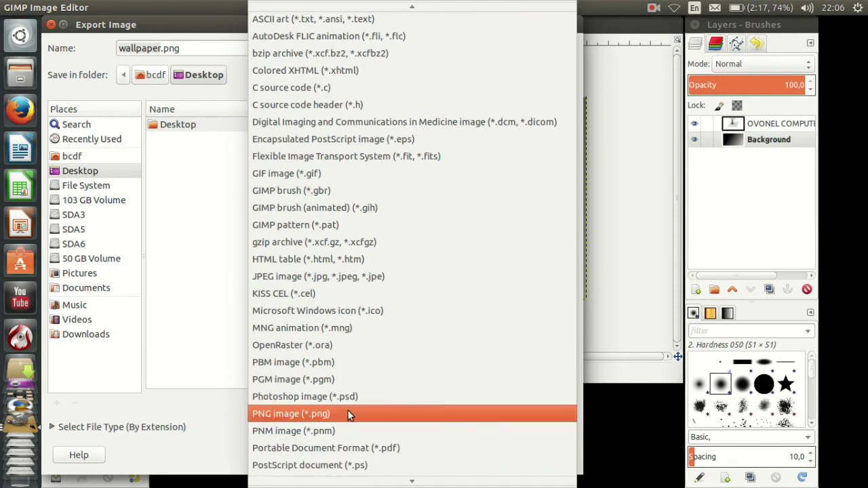
scroll(363, 404, "down", 4)
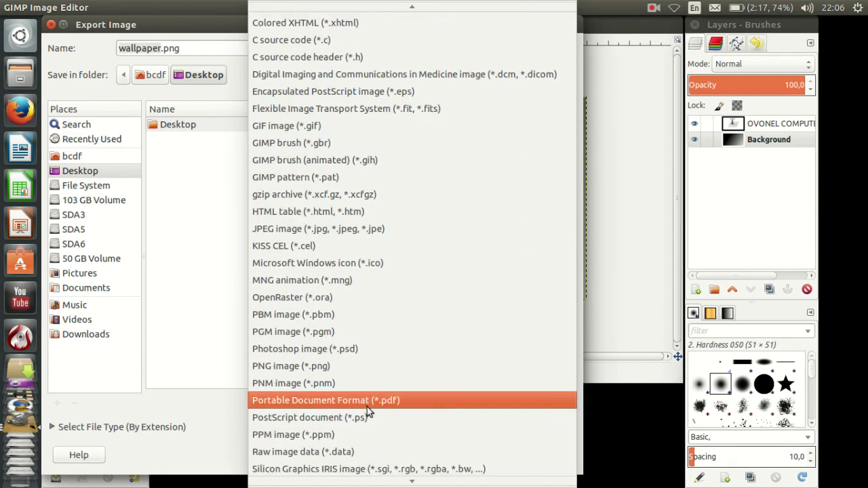
left_click(350, 250)
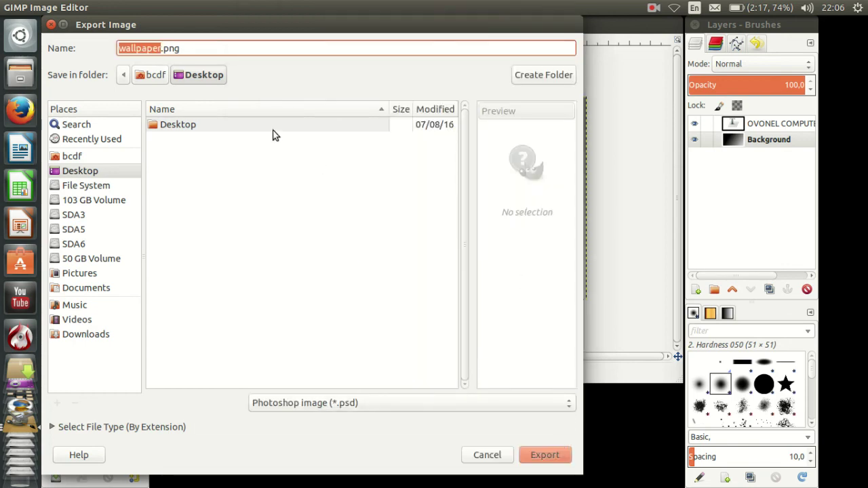
- Change the export name to wallpaper.psd, export it to the Desktop, and close the image
left_click(283, 52)
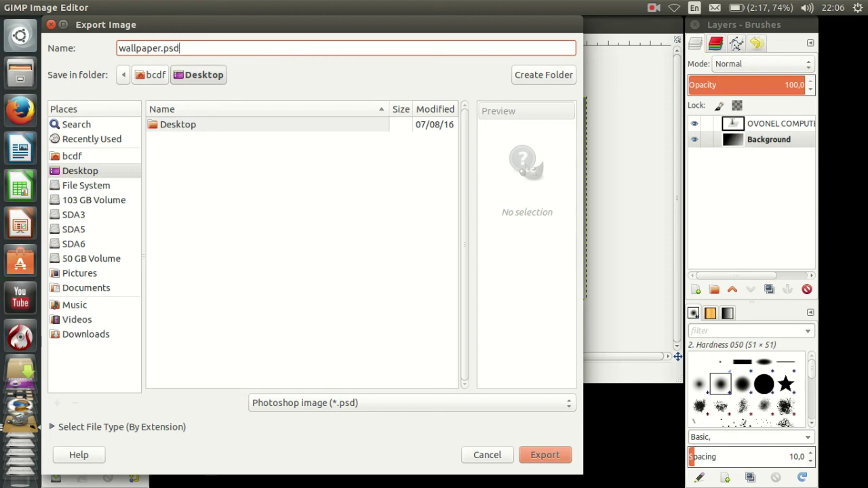
left_click(539, 456)
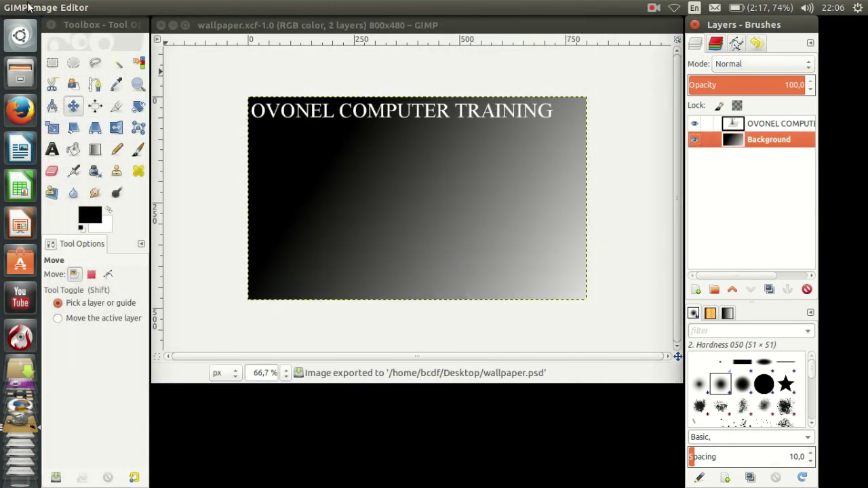
left_click(161, 25)
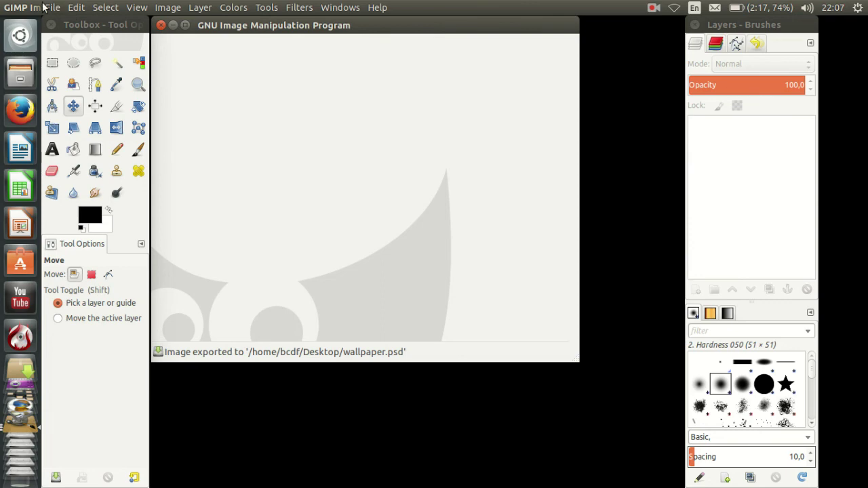
- Open the recently used wallpaper.psd and check its layers by selecting Background and the text layer in turn
left_click(52, 7)
mouse_move(101, 92)
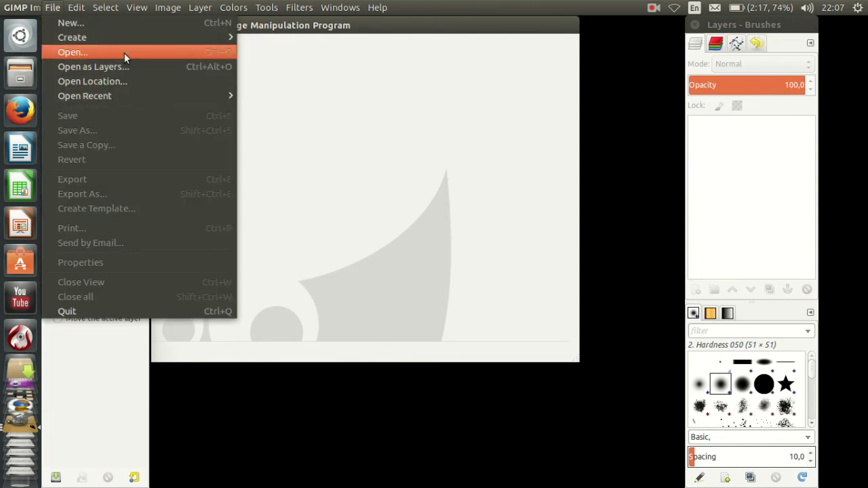
left_click(124, 53)
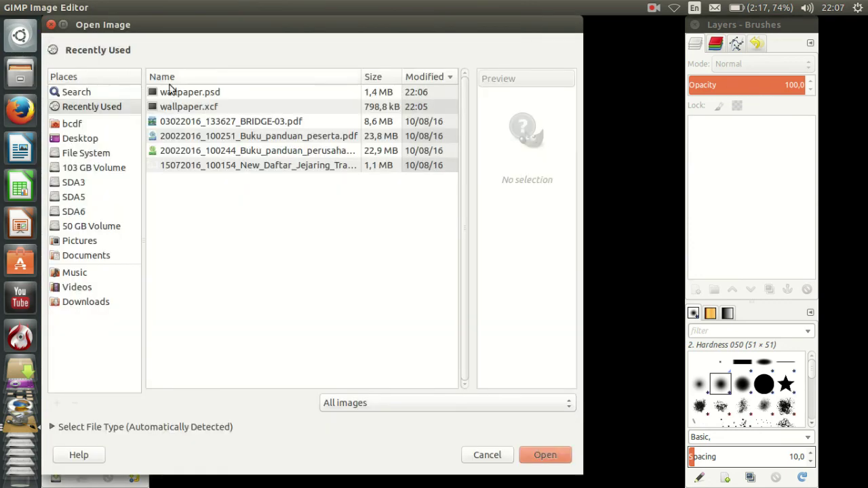
left_click(227, 91)
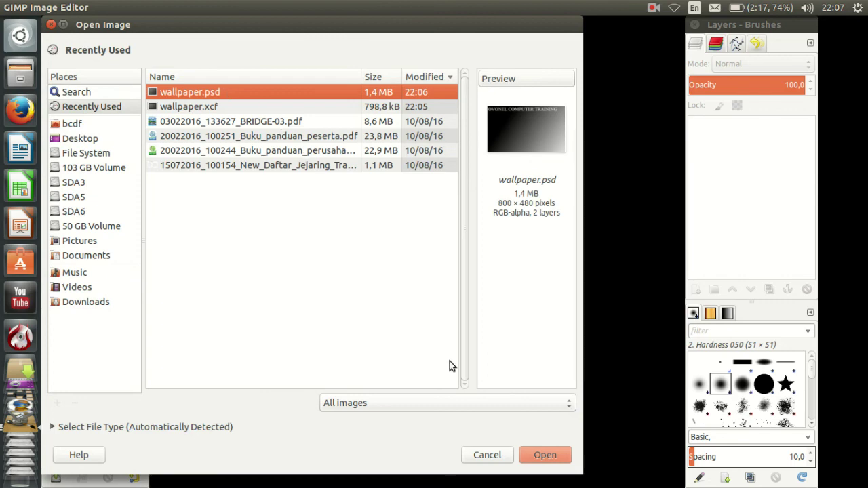
left_click(531, 455)
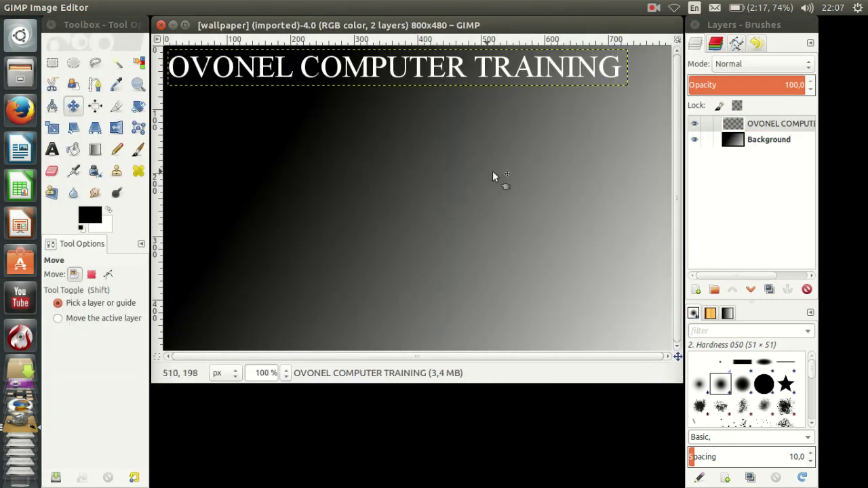
left_click(765, 139)
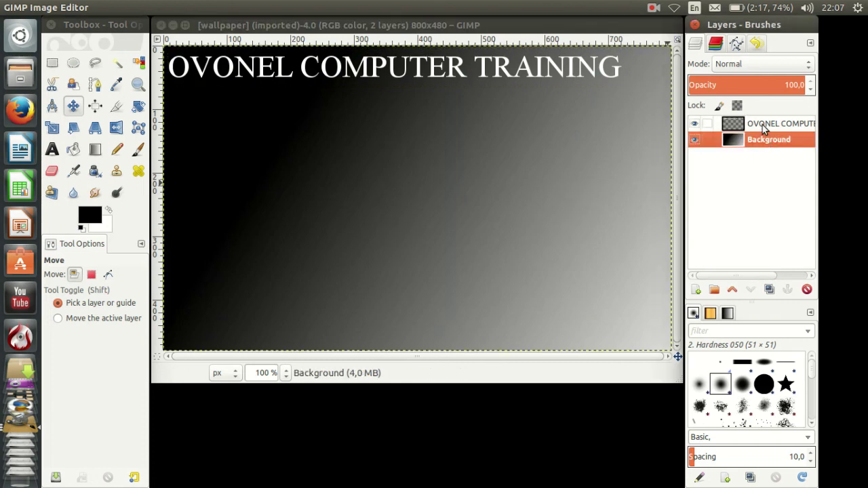
left_click(762, 124)
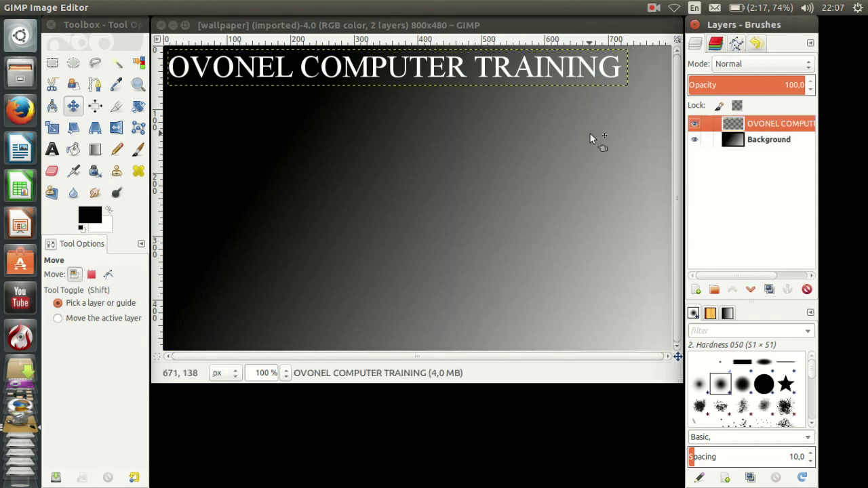
- Close the imported wallpaper image and quit the program
left_click(162, 27)
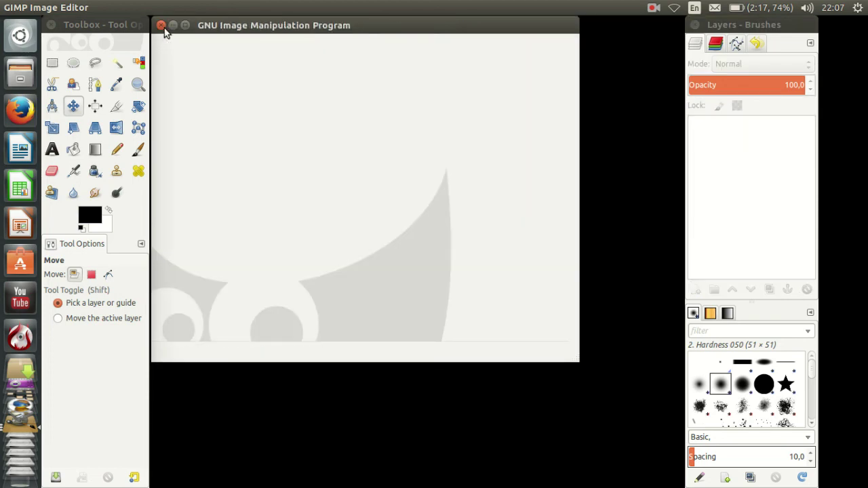
left_click(162, 26)
left_click(654, 8)
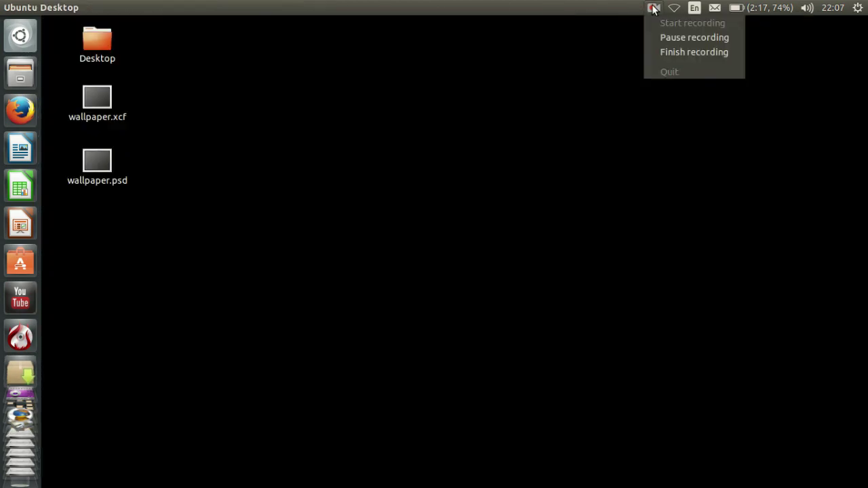